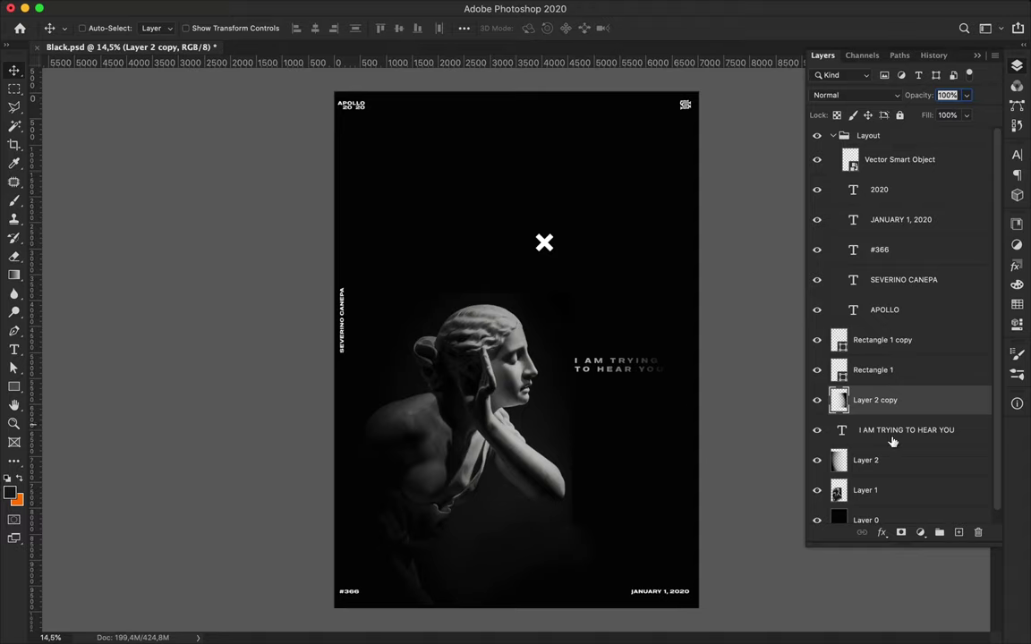
- Nudge the statue layers slightly down-left in three small moves
left_click_drag(482, 433, 473, 451)
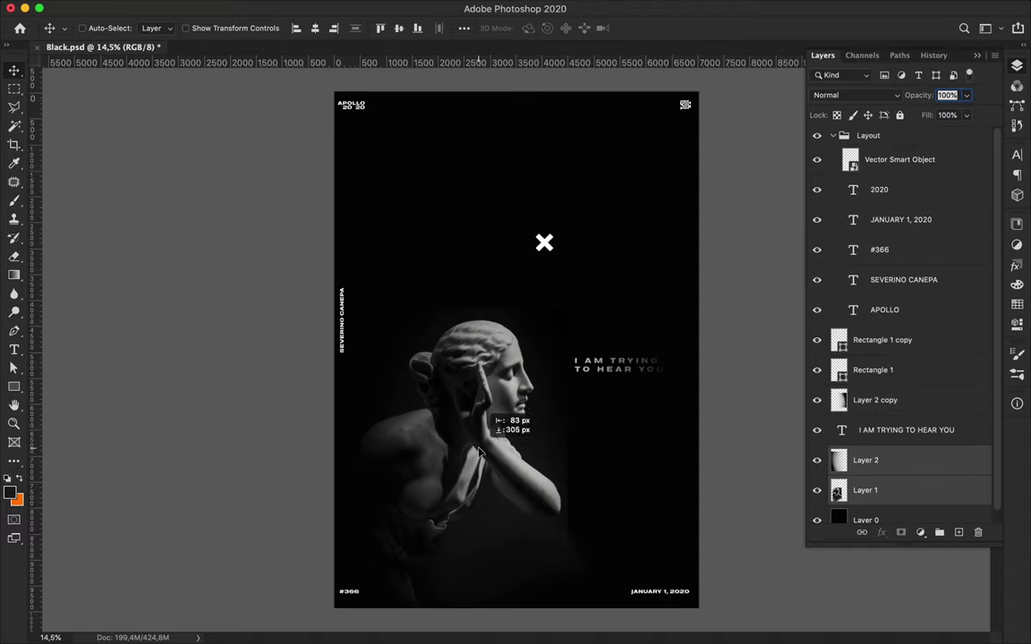
left_click_drag(474, 452, 471, 462)
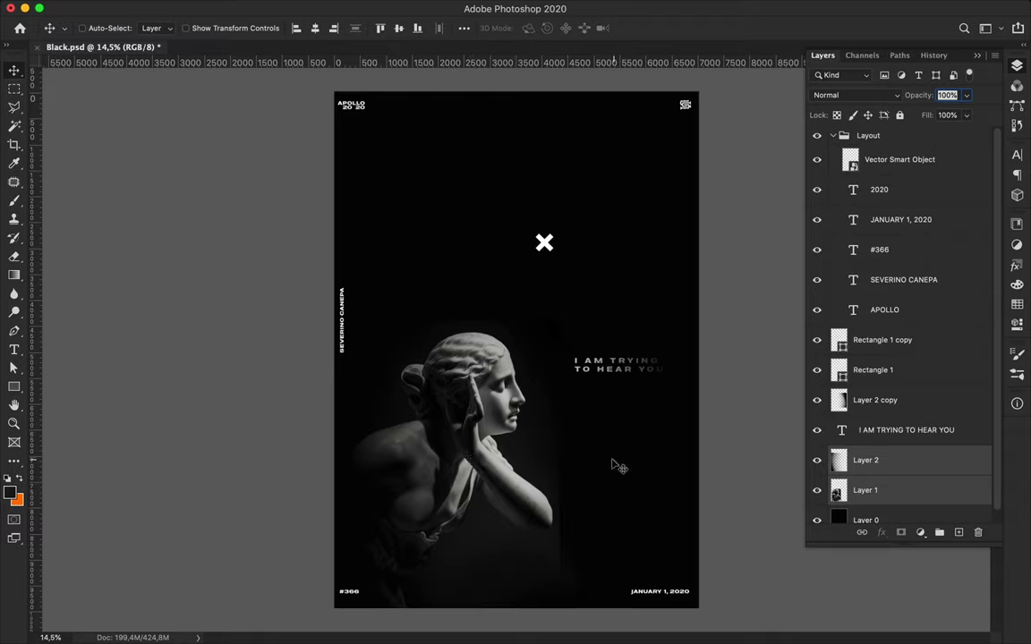
left_click_drag(453, 409, 447, 419)
- Move the I AM TRYING TO HEAR YOU text and its gradient down-left, then show its character settings
left_click(631, 365, "ctrl")
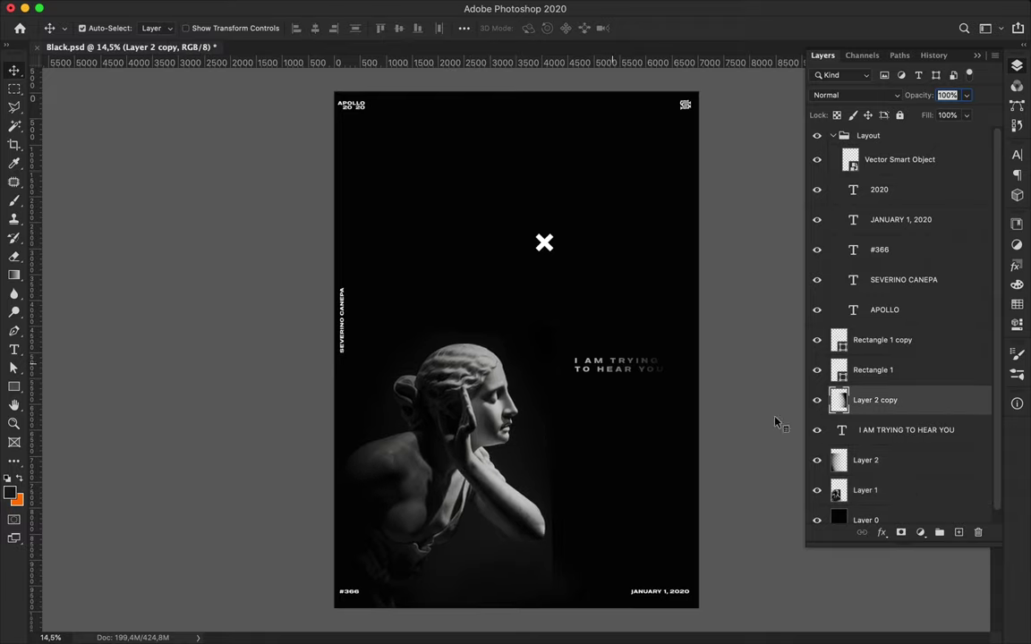
left_click(886, 430, "ctrl")
left_click_drag(595, 371, 589, 410)
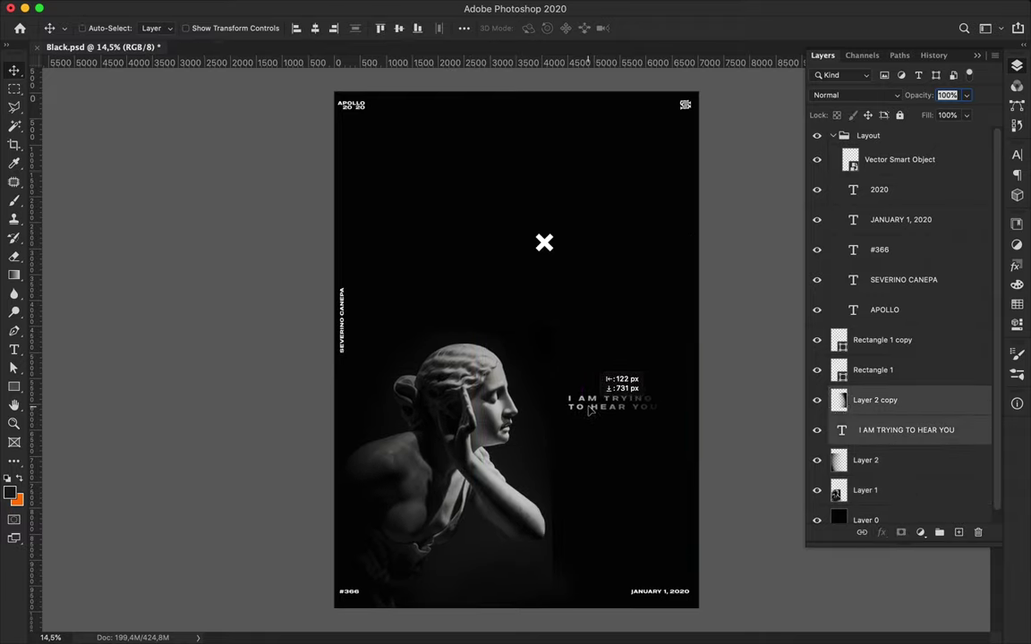
left_click(906, 431)
left_click(1017, 157)
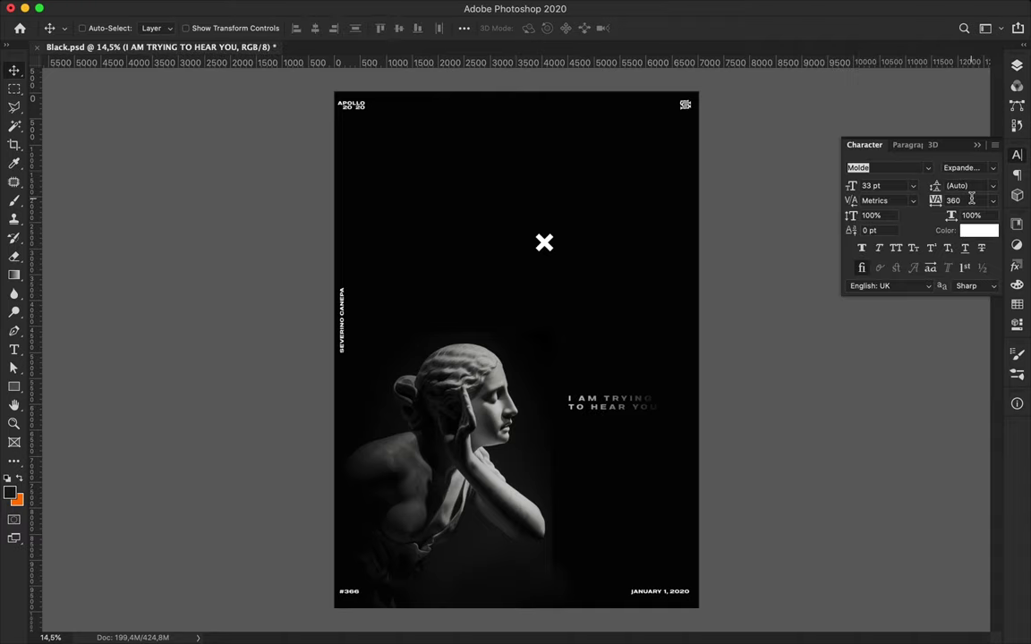
- Set the I AM TRYING TO HEAR YOU text's tracking to 300, then 200
type("300")
left_click(962, 168)
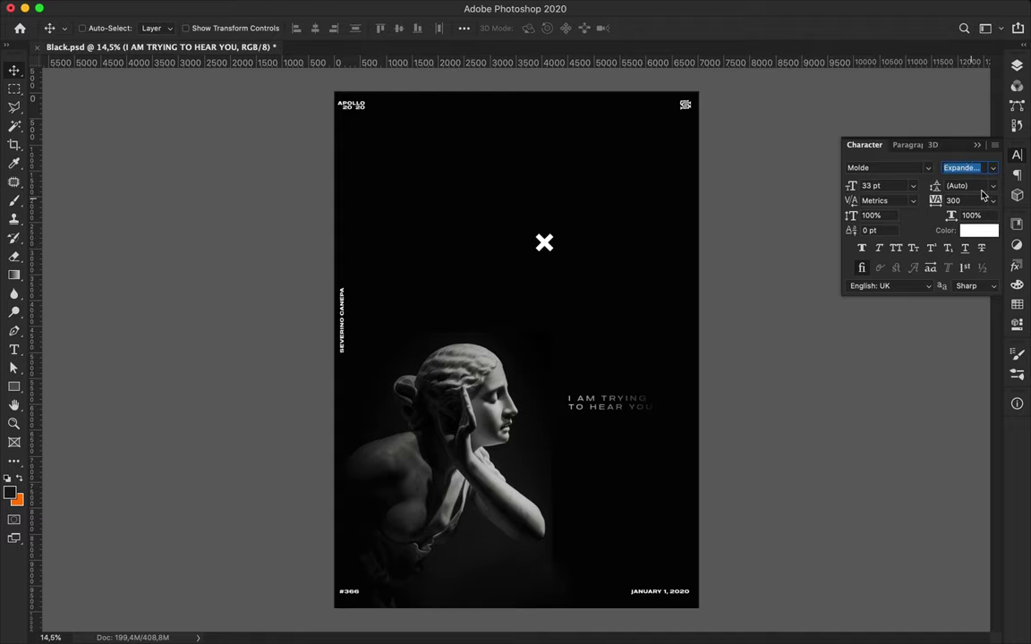
left_click(978, 200)
type("200")
key("Return")
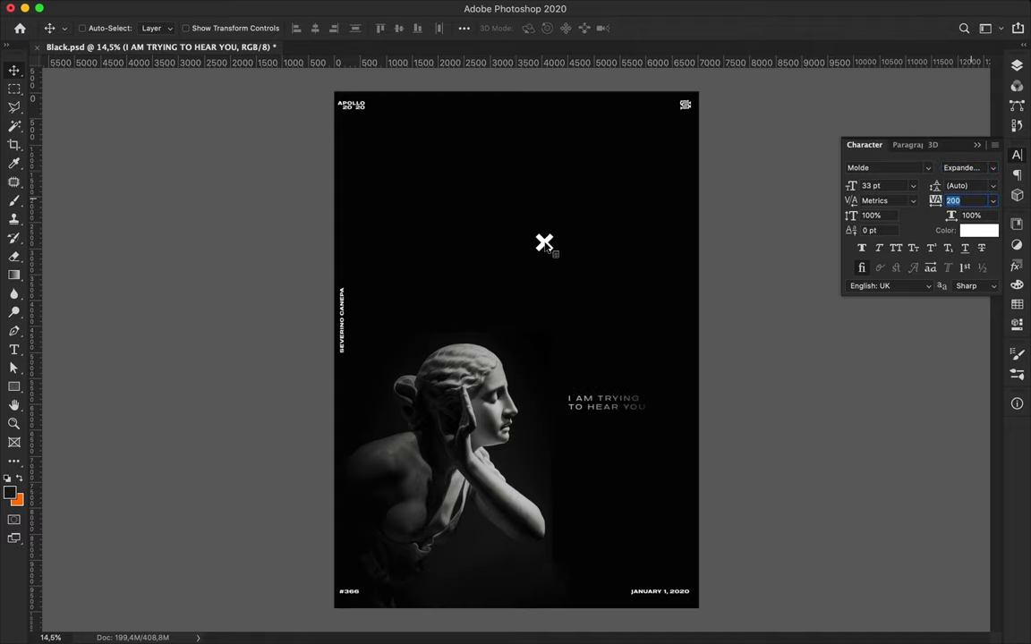
- Deselect the text layer and move the white X slightly down
left_click(545, 247)
left_click(547, 254)
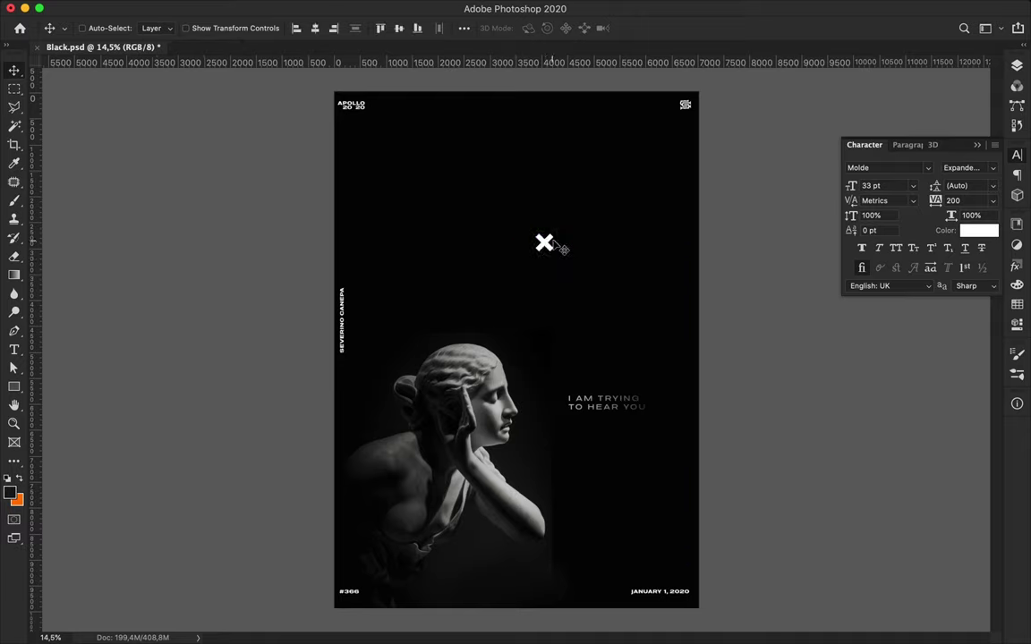
left_click_drag(550, 247, 549, 276)
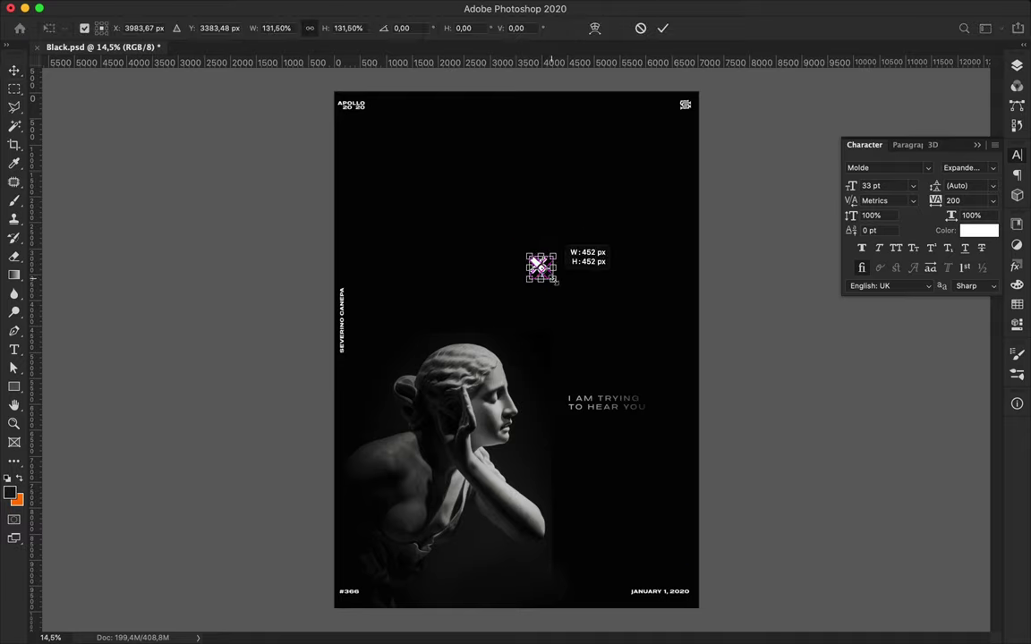
- Duplicate the Layer 2 copy gradient and place it above the Rectangle 1 copy layer
left_click_drag(577, 287, 640, 293)
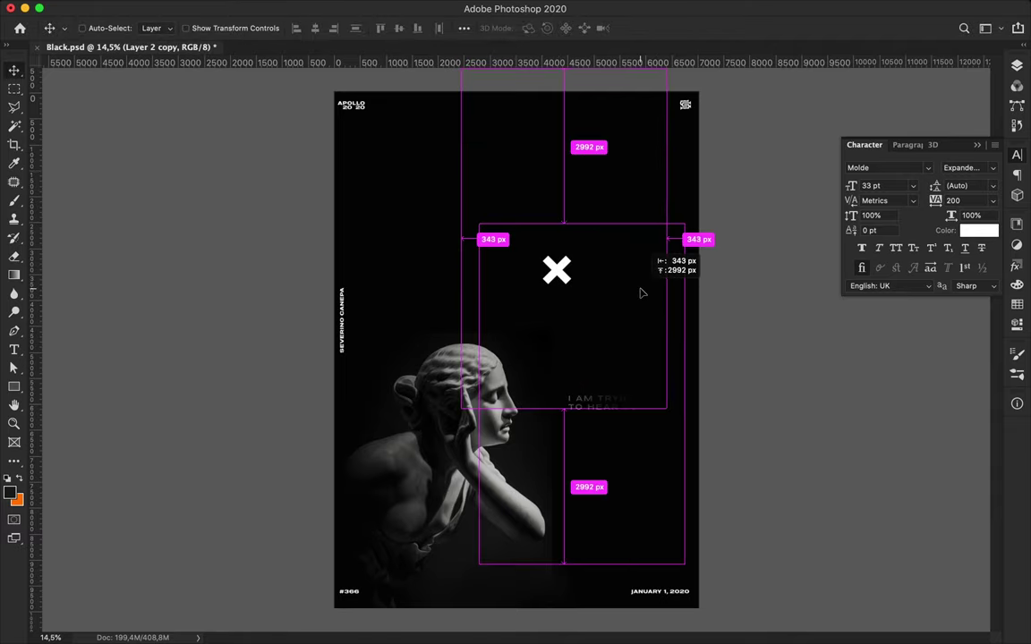
left_click(1017, 122)
left_click_drag(877, 400, 877, 326)
- Rotate and shrink the duplicated gradient to about a quarter size over the white X
key("ctrl+t")
mouse_move(533, 452)
left_mouse_down()
mouse_move(549, 461)
mouse_move(644, 443)
left_mouse_up()
left_click_drag(743, 313, 603, 322)
left_click_drag(555, 268, 582, 259)
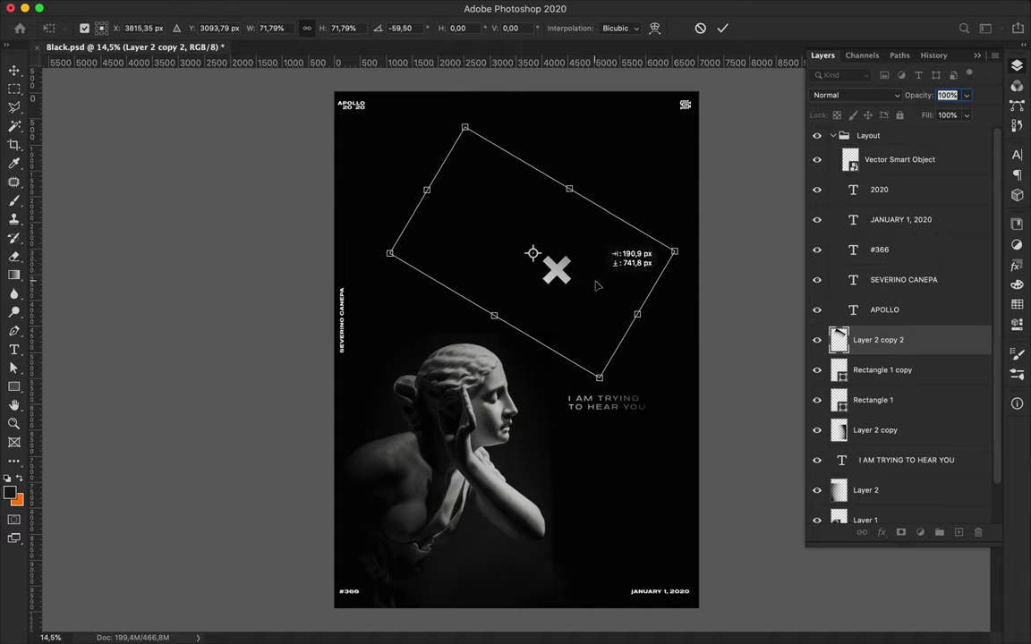
left_click_drag(420, 242, 501, 265)
left_click_drag(608, 270, 577, 292)
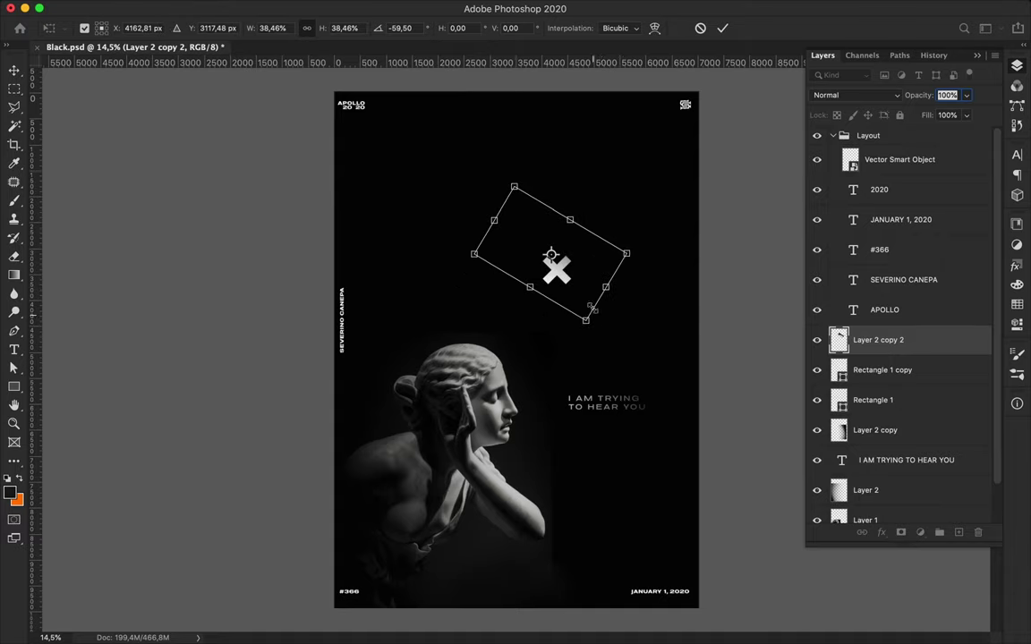
left_click_drag(465, 271, 491, 242)
left_click_drag(528, 296, 581, 306)
left_click_drag(608, 260, 610, 271)
key("Return")
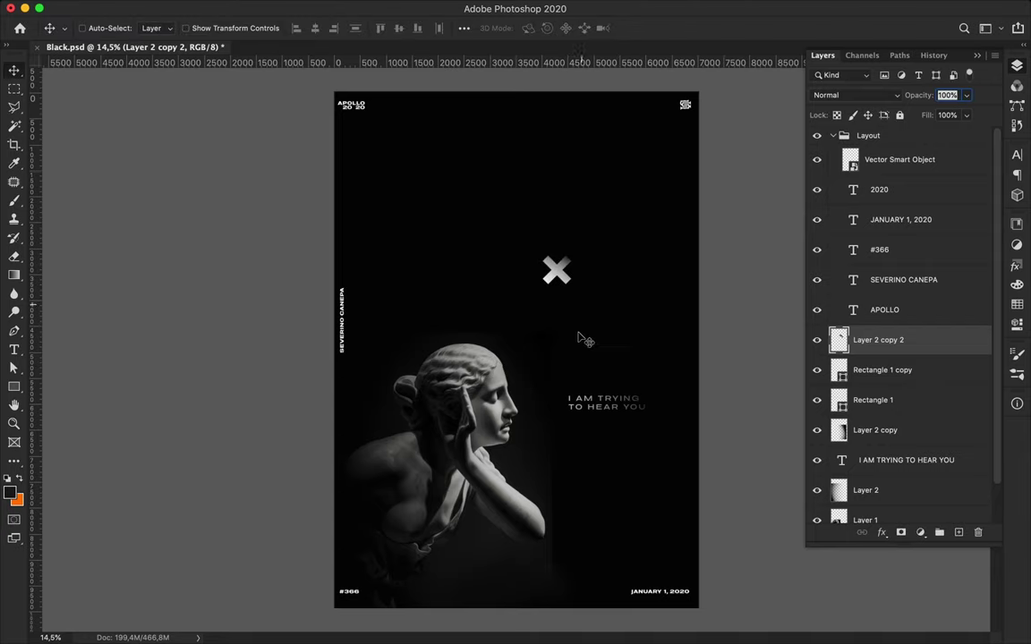
- Rescale and rotate the gradient over the X, then move the shaded X up-right
key("ctrl+t")
left_click_drag(611, 320, 623, 346)
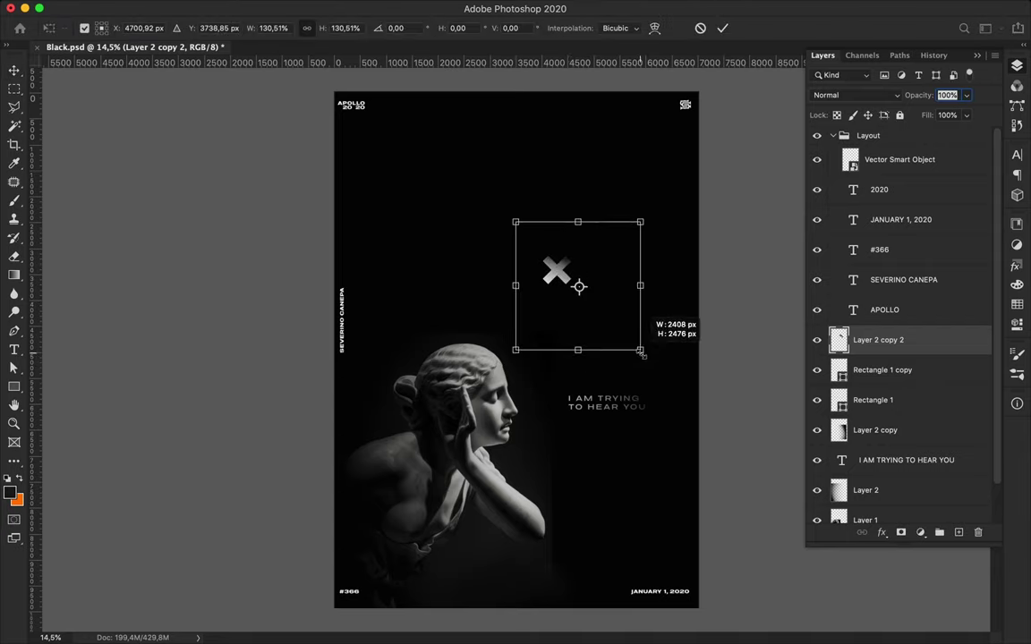
left_click_drag(635, 196, 603, 242)
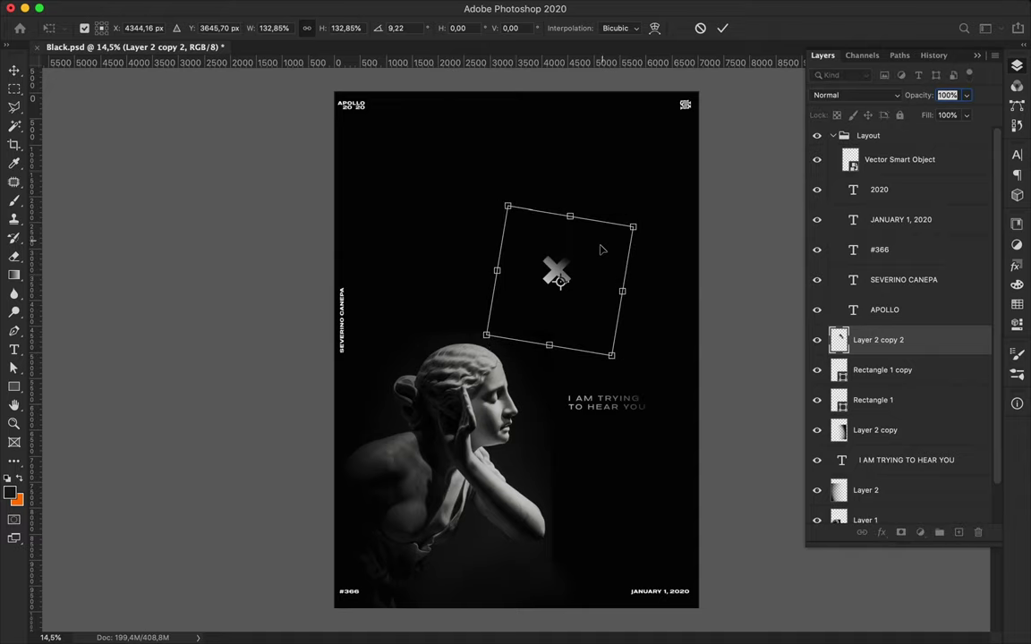
key("Return")
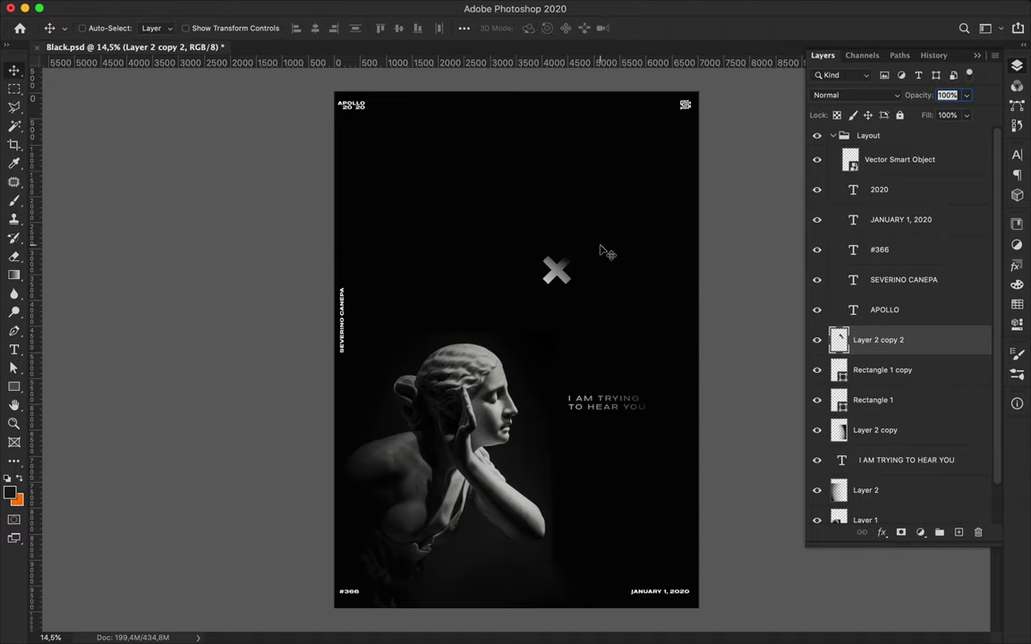
key("alt+shift+bracketleft")
key("alt+shift+bracketleft")
mouse_move(560, 267)
left_mouse_down()
mouse_move(580, 255)
mouse_move(586, 264)
left_mouse_up()
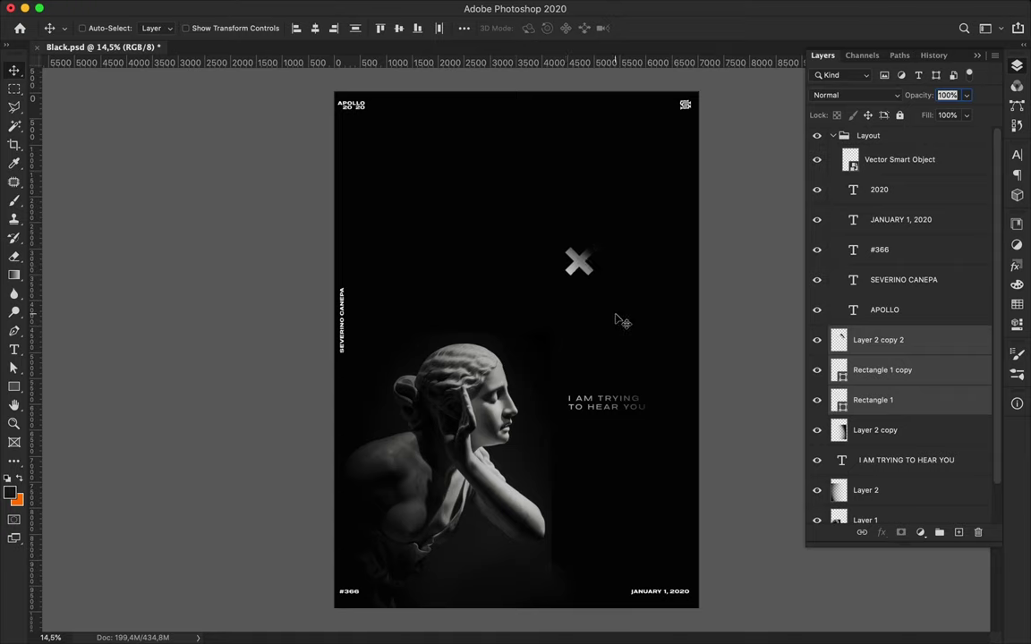
- Add a vertical guide near the page centre and align the X and gradient layers against it
mouse_move(35, 342)
left_mouse_down()
mouse_move(570, 293)
mouse_move(594, 270)
left_mouse_up()
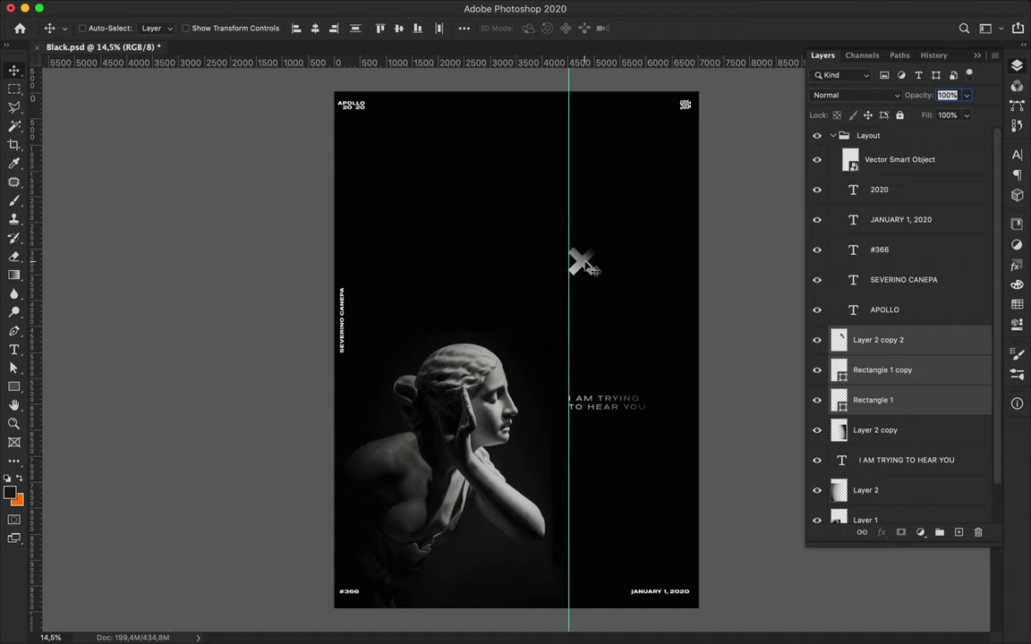
key("p")
left_click(357, 529)
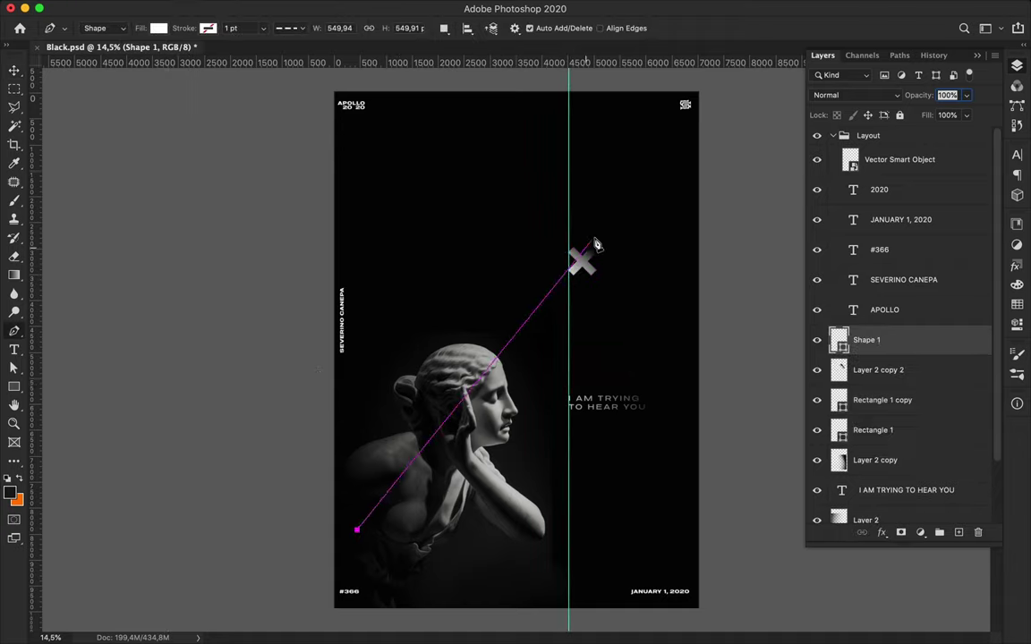
key("v")
left_click(882, 370)
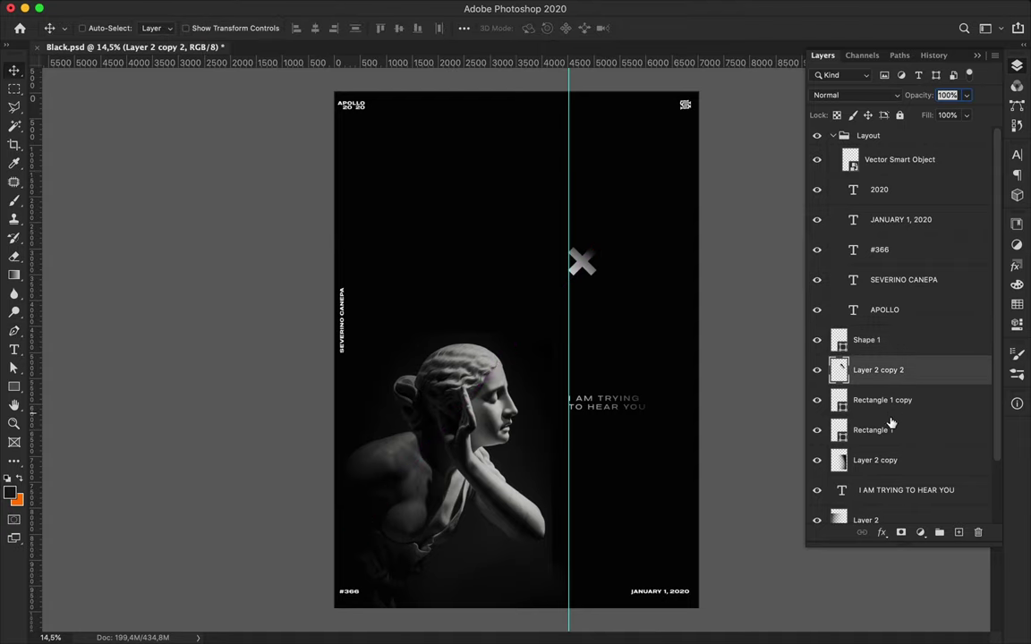
left_click(892, 430, "shift")
left_click_drag(583, 271, 580, 271)
- Delete the stray Shape 1 layer, collapse the Layout group and save Black.psd
left_click(895, 340)
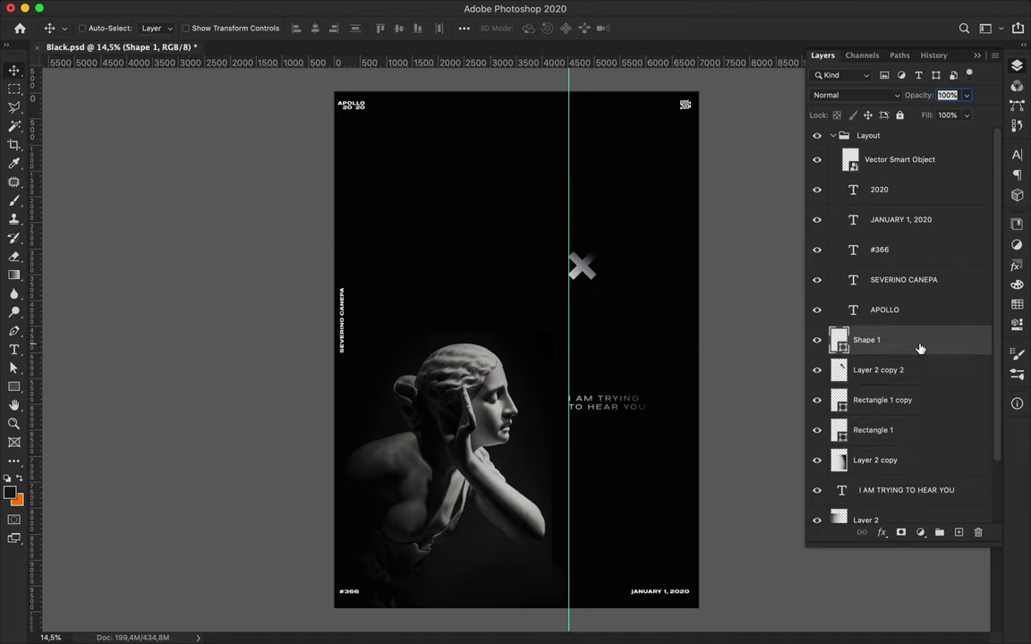
key("Delete")
left_click(833, 136)
key("ctrl+s")
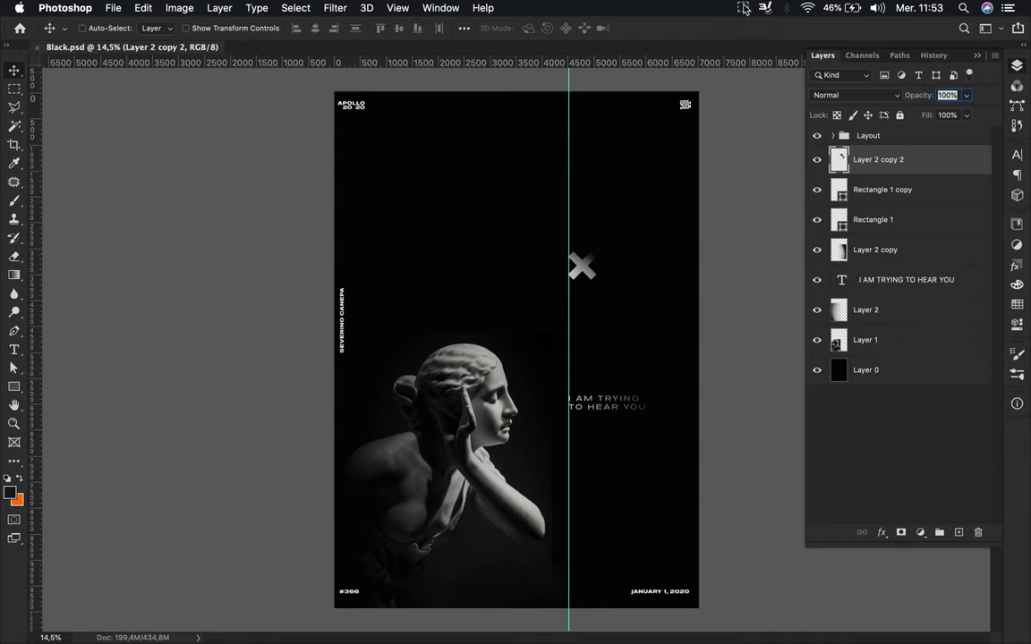
left_click(670, 8)
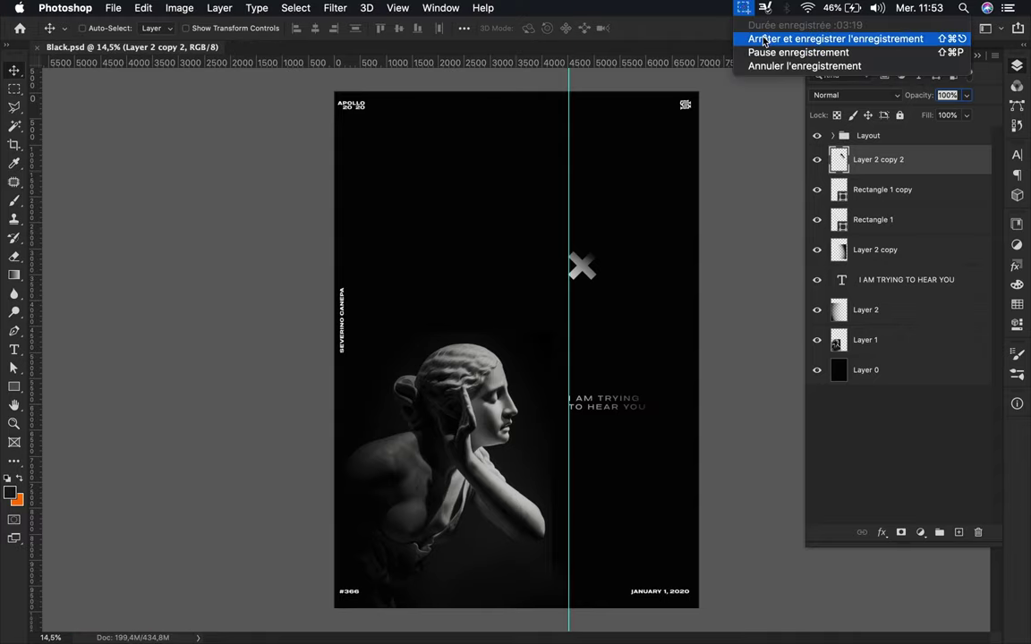
- Select the white background Layer 0 and switch to the Paint Bucket tool
left_click(770, 36)
key("i")
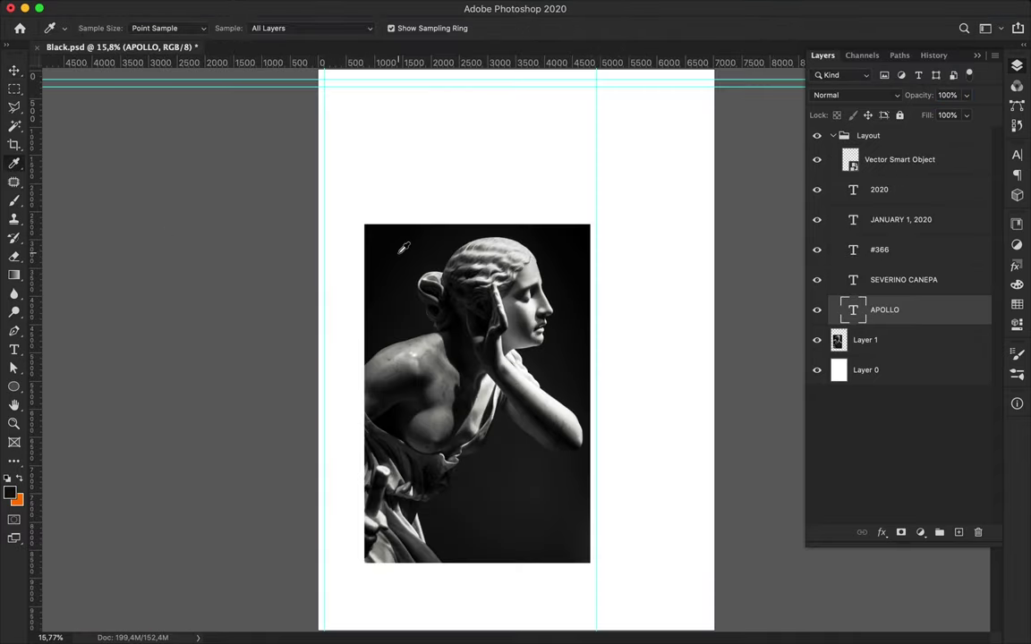
key("b")
left_click(899, 374)
key("g")
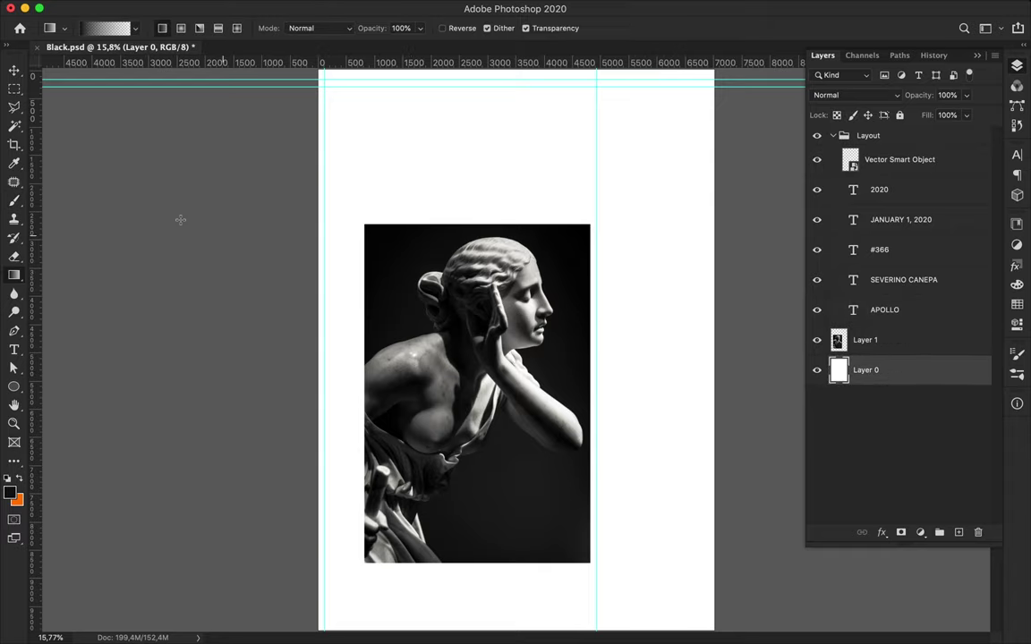
right_click(13, 275)
left_click(99, 283)
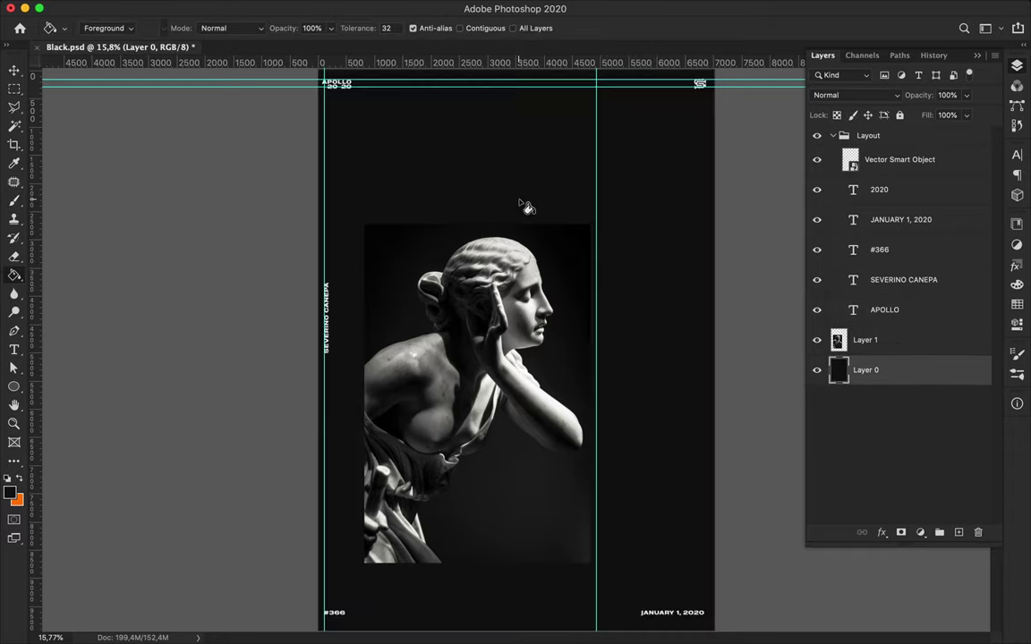
- Choose the Clone Stamp tool from the retouching tool group
key("v")
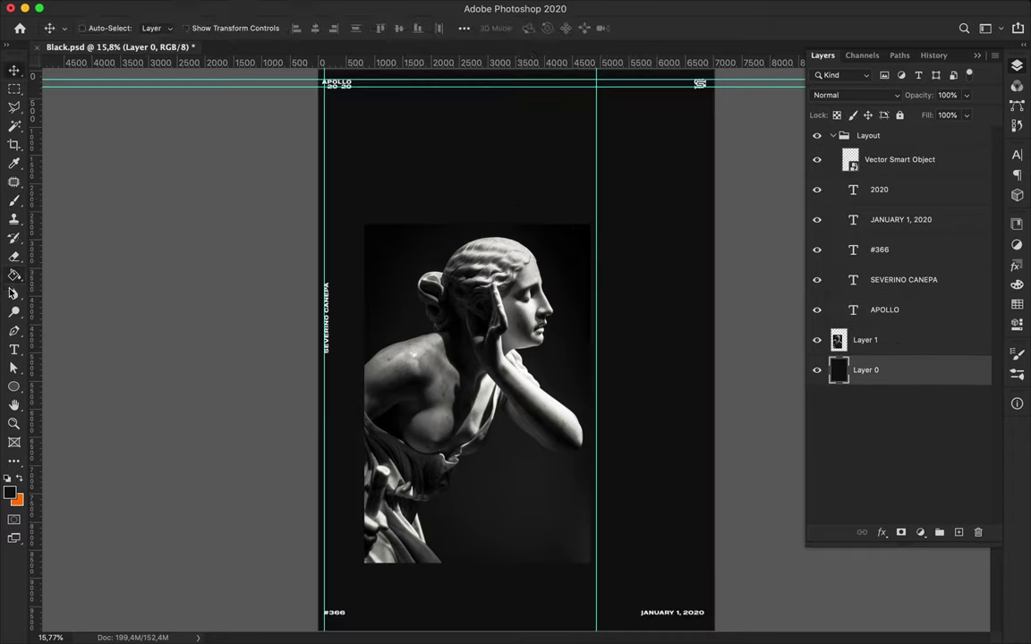
right_click(14, 240)
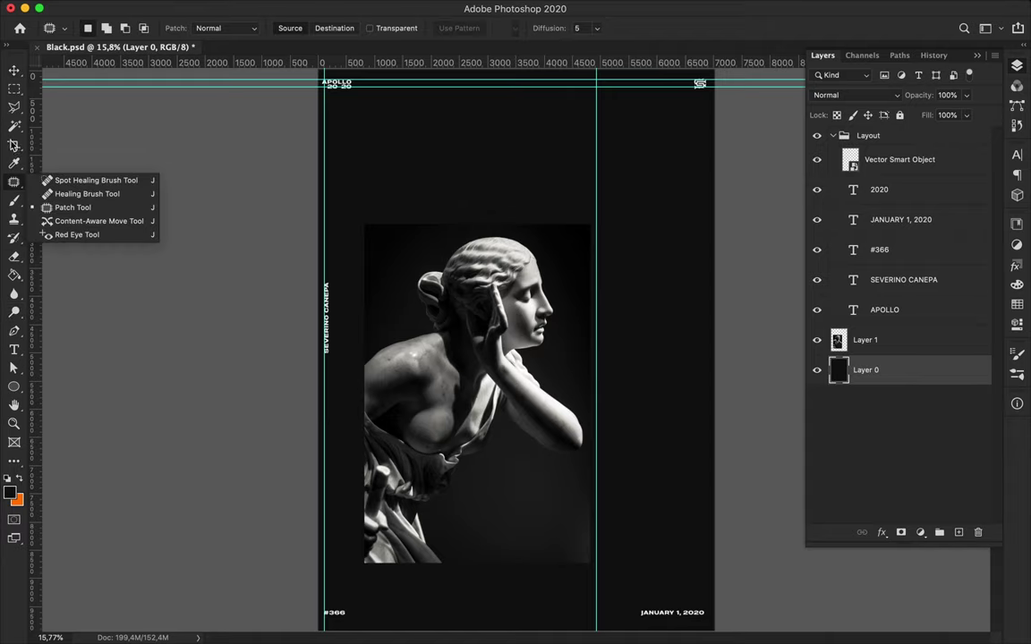
key("Escape")
key("s")
right_click(13, 218)
left_click(71, 211)
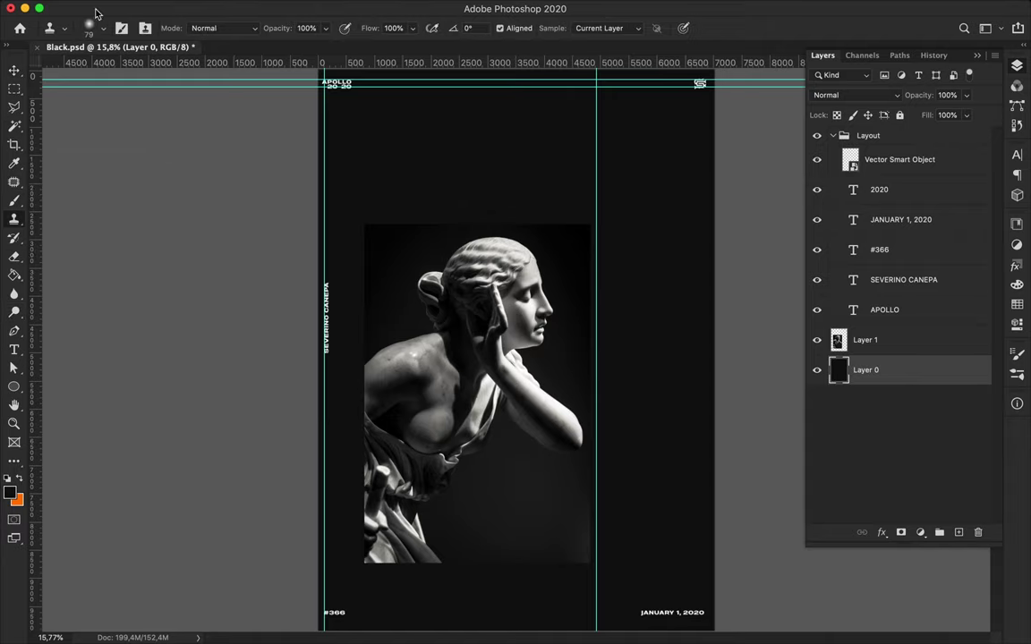
- Set the Clone Stamp brush to 1400 px and sampling to All Layers
left_click(102, 28)
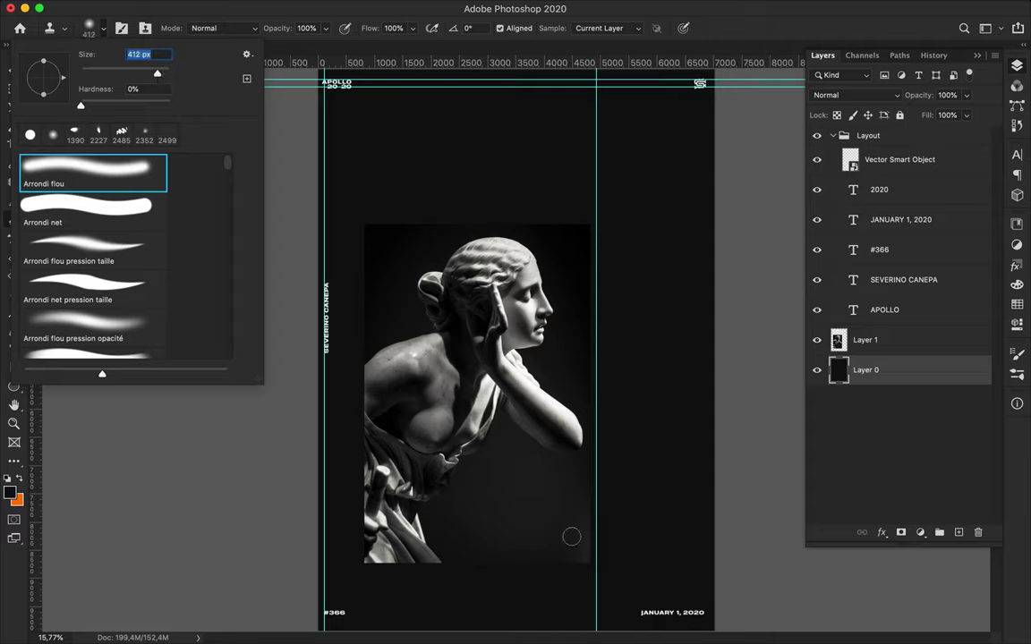
left_click_drag(158, 76, 163, 76)
key("Return")
key("alt+bracketright")
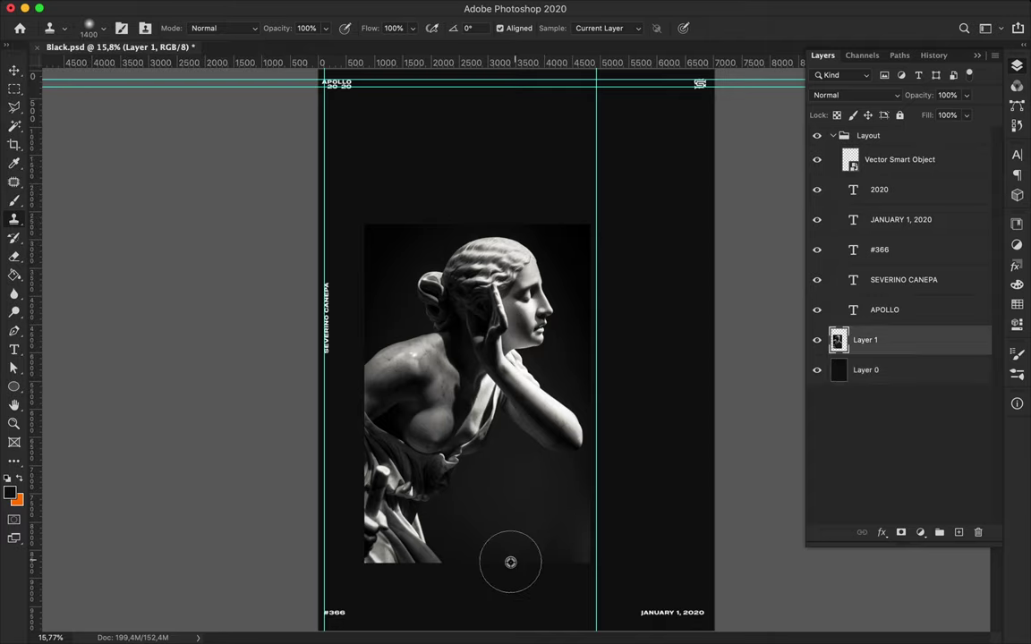
left_click(873, 367)
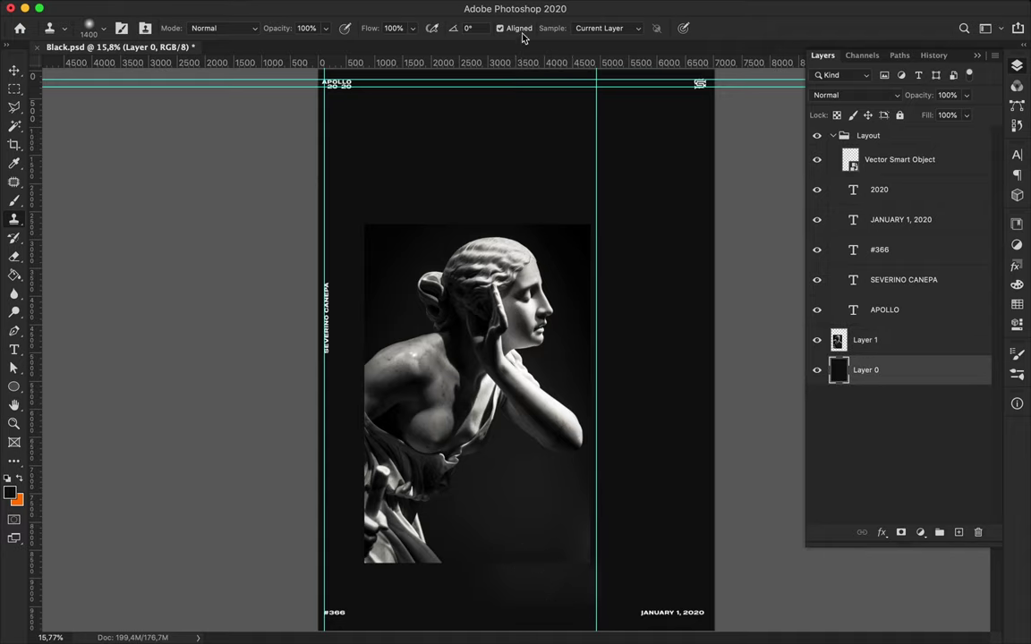
left_click(580, 32)
left_click(573, 46)
- Clone dark backdrop onto Layer 1 to the right of and below the statue
mouse_move(562, 548)
left_mouse_down()
mouse_move(621, 545)
mouse_move(509, 532)
mouse_move(597, 536)
mouse_move(580, 587)
mouse_move(561, 545)
mouse_move(540, 567)
mouse_move(524, 544)
mouse_move(527, 552)
left_mouse_up()
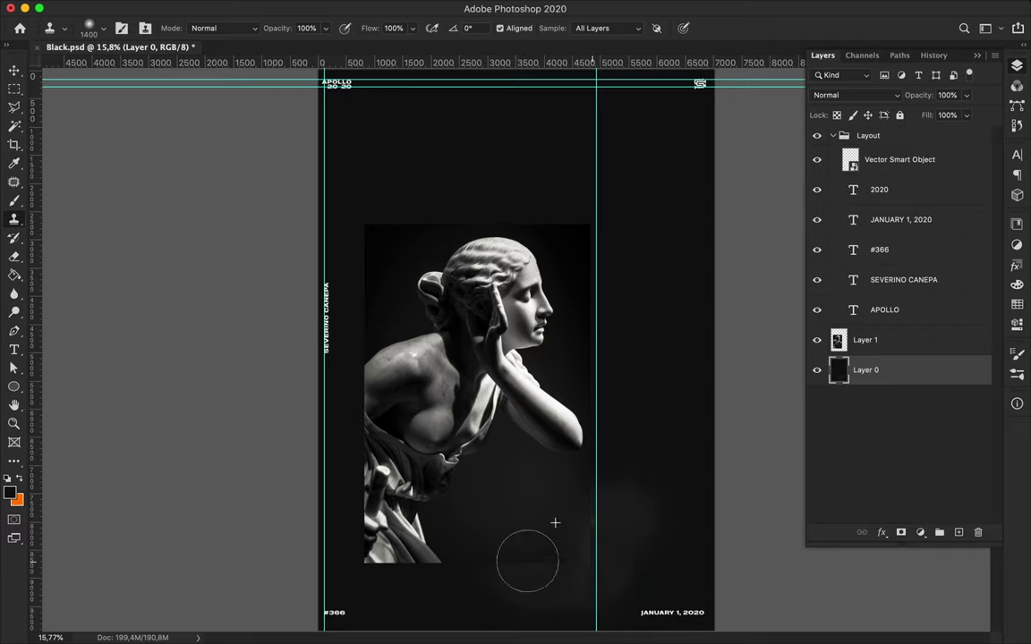
key("ctrl+z")
key("ctrl+z")
key("ctrl+z")
key("ctrl+z")
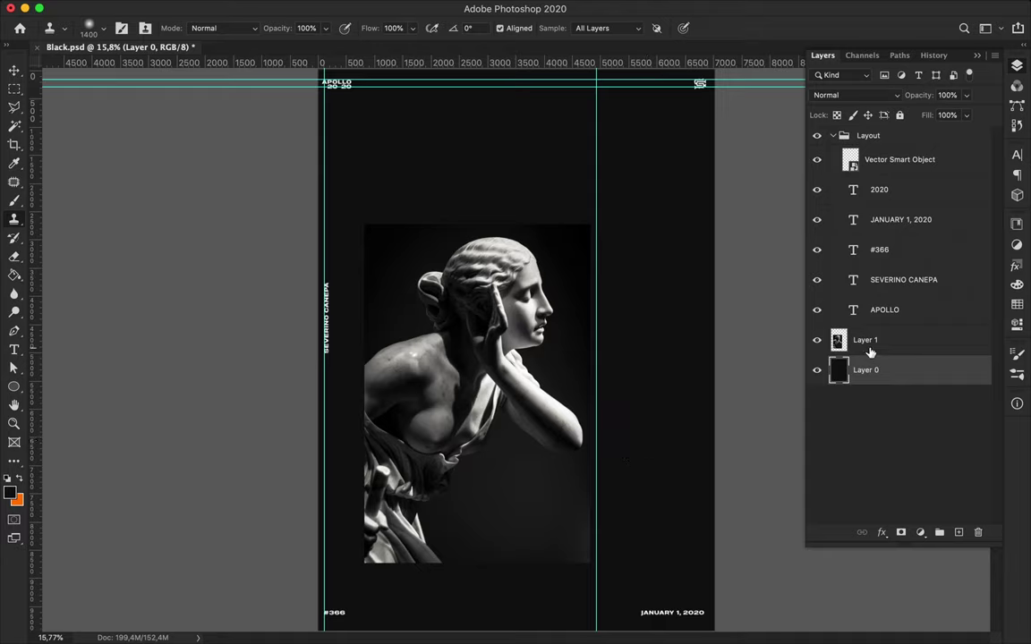
left_click(841, 345)
mouse_move(587, 517)
left_mouse_down()
mouse_move(544, 529)
mouse_move(494, 513)
mouse_move(480, 587)
mouse_move(495, 517)
mouse_move(589, 492)
left_mouse_up()
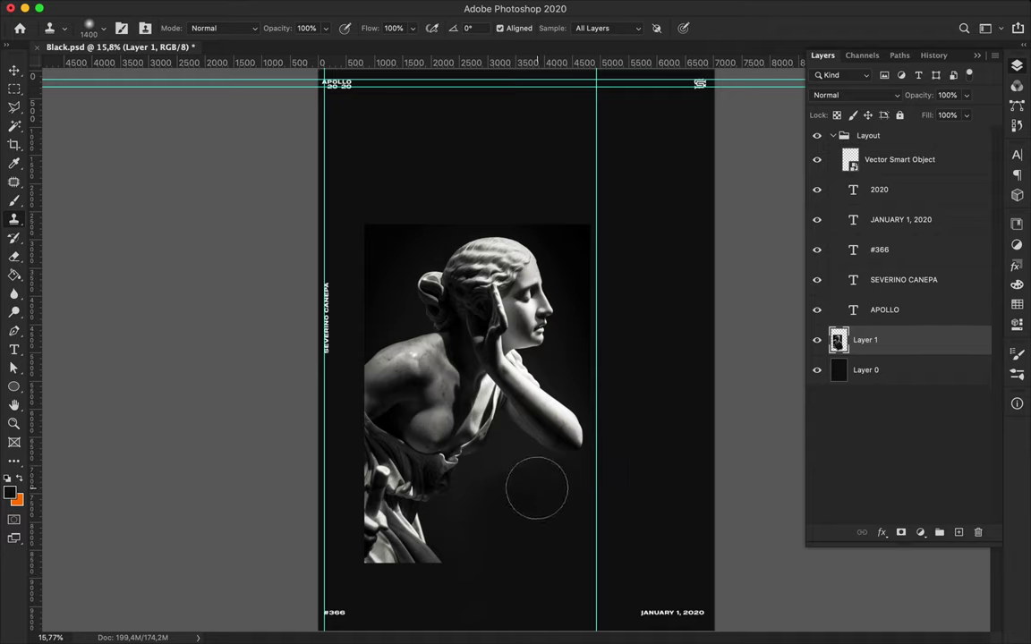
key("v")
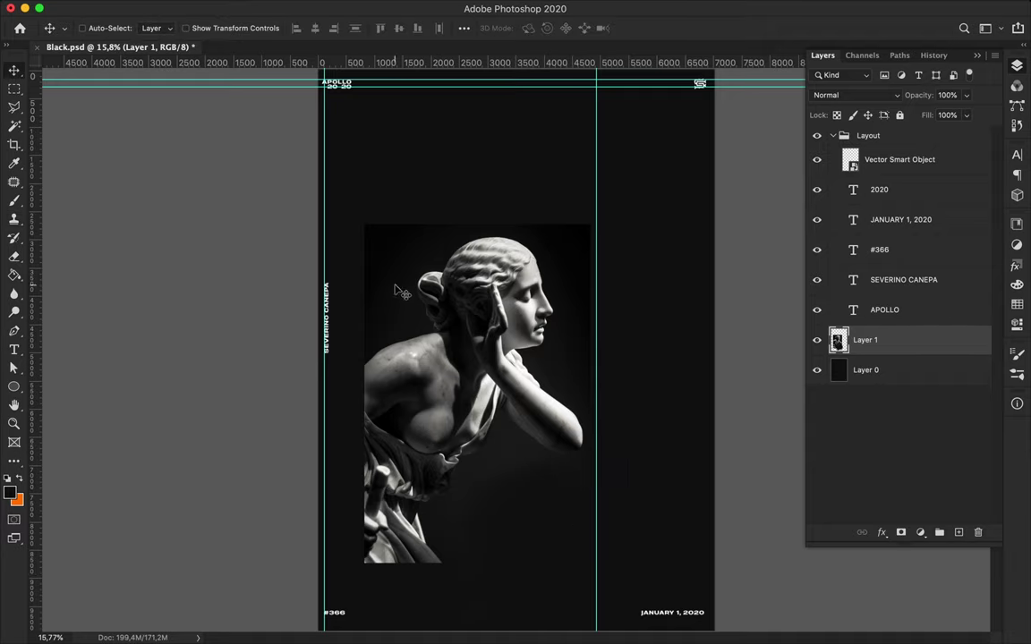
- Add an empty Layer 2 above Layer 1, then test and drop a magic-wand selection
left_click(957, 532)
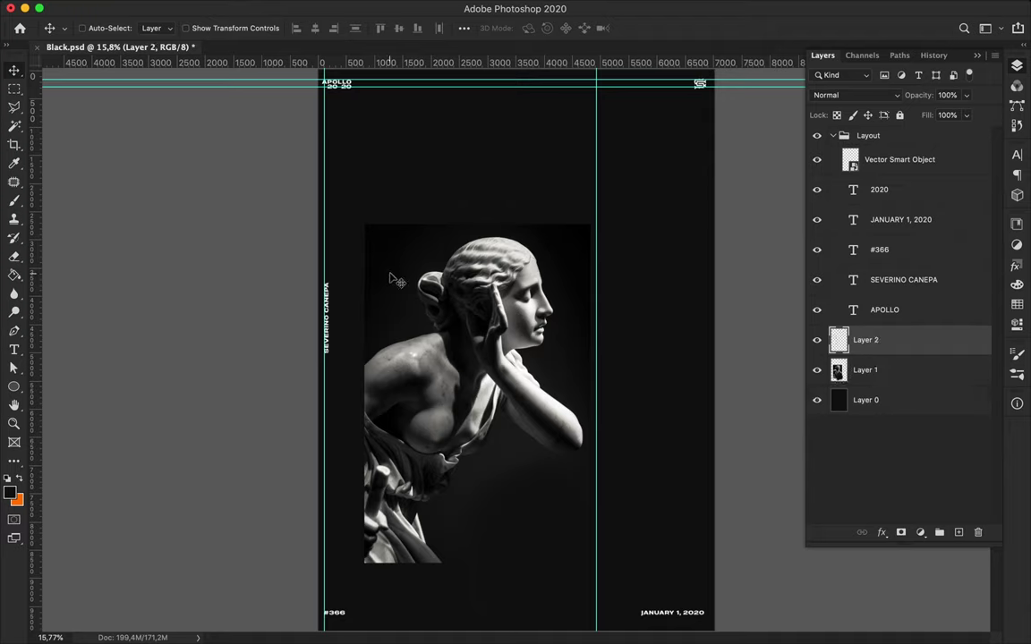
key("w")
key("alt+bracketleft")
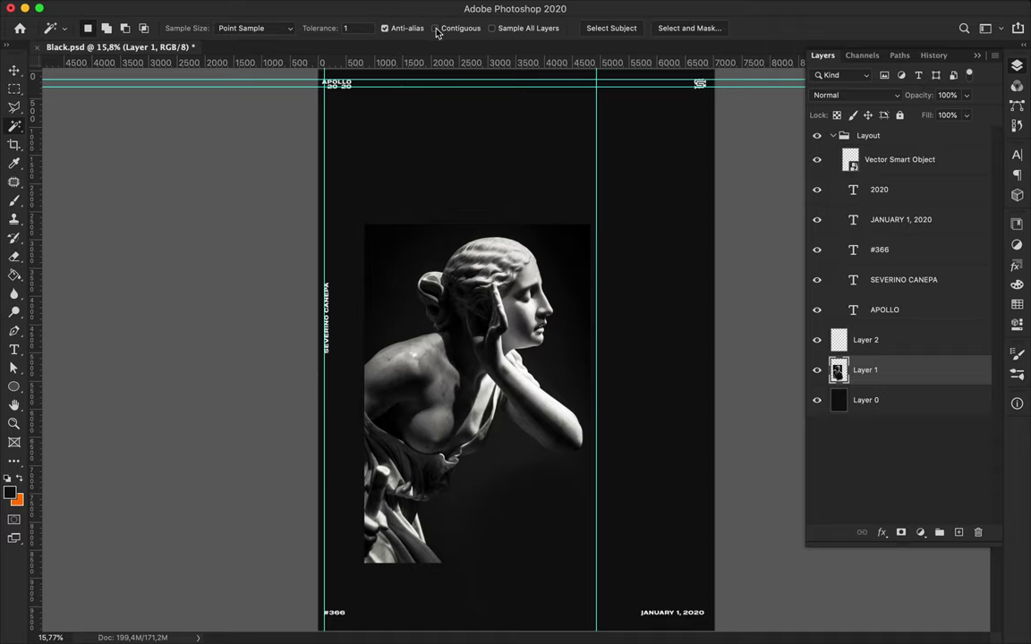
left_click(393, 235)
key("ctrl+d")
key("v")
scroll(349, 268, "up", 2)
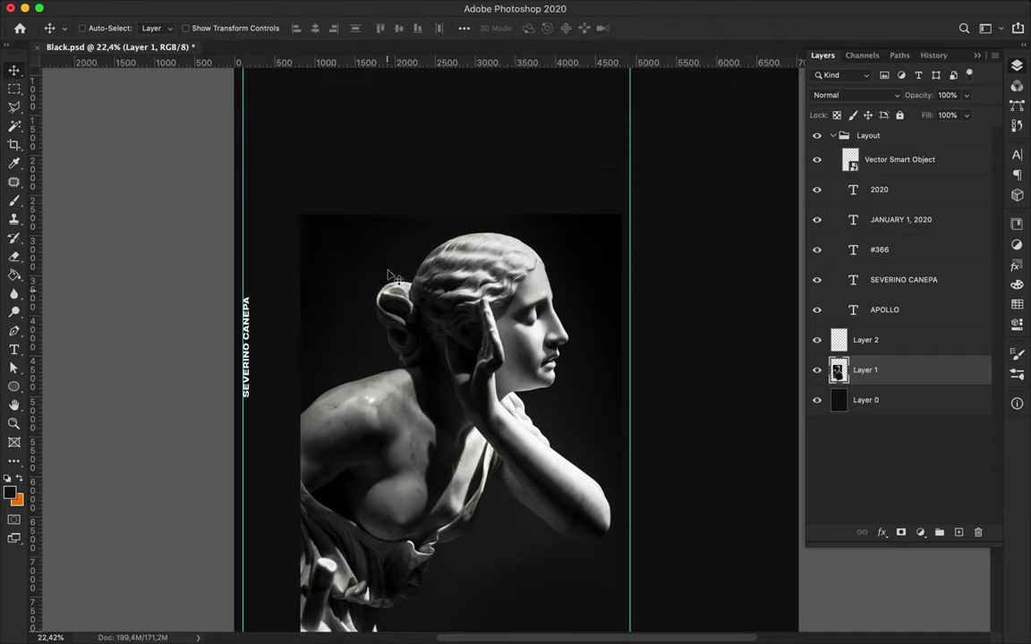
- Clone dark backdrop along the statue photo's top-left edge
key("b")
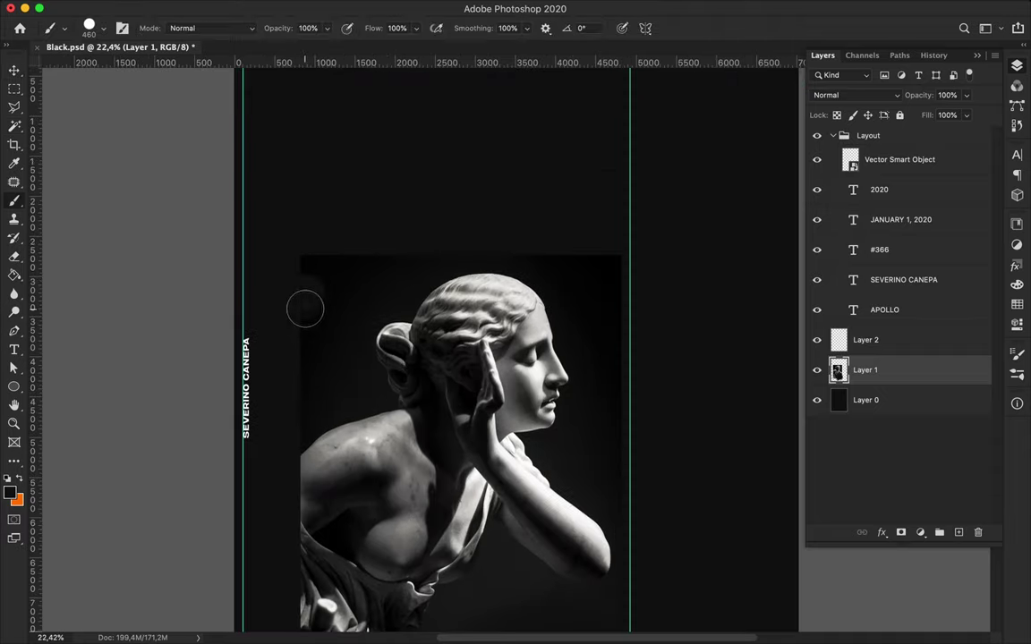
key("s")
left_click(327, 272, "alt")
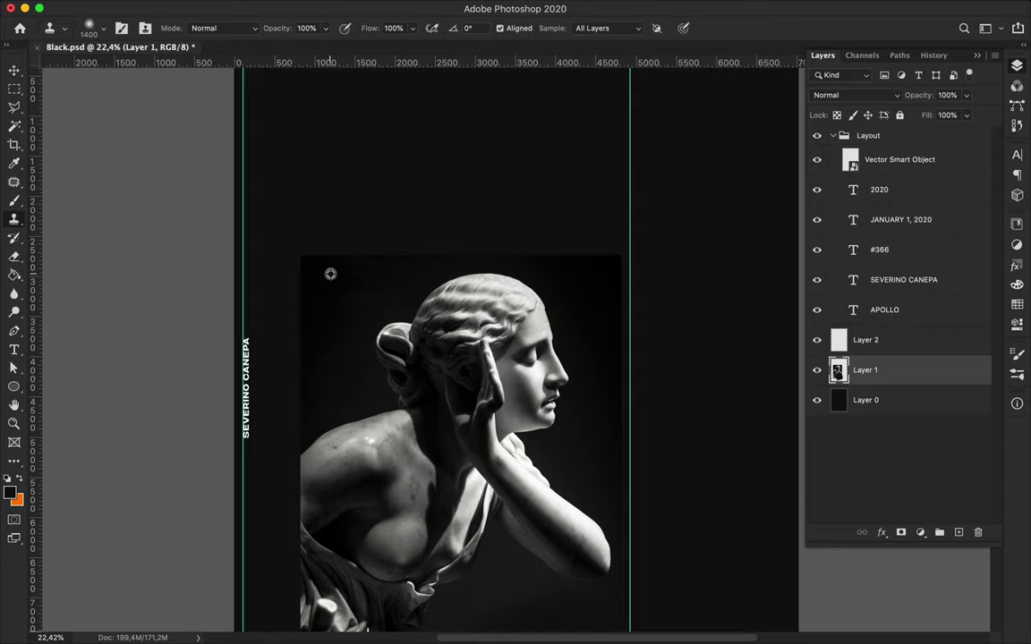
left_click_drag(315, 242, 304, 344)
scroll(352, 230, "down", 1)
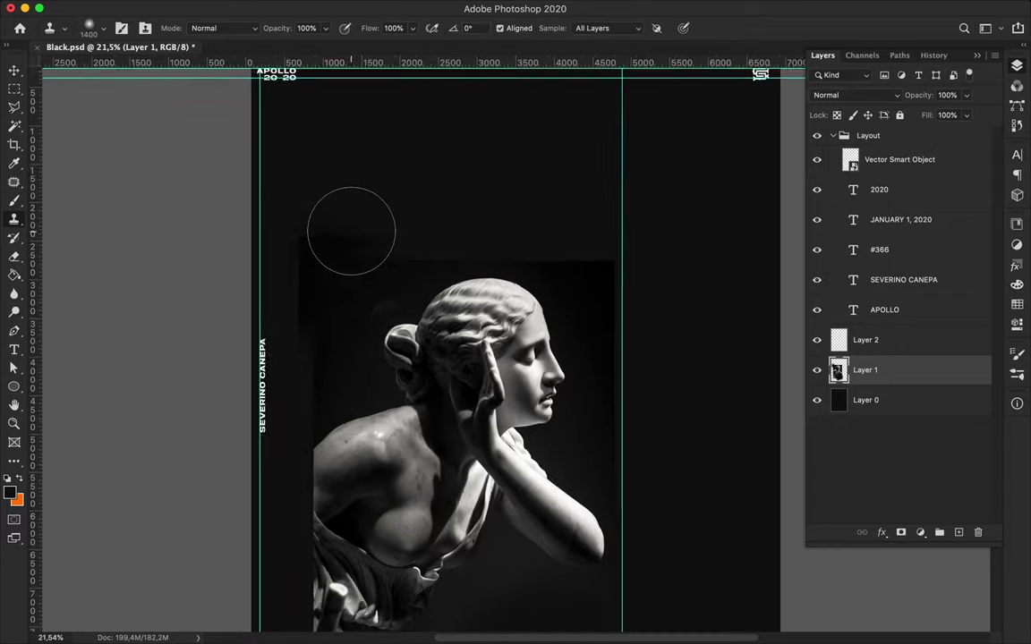
scroll(352, 230, "down", 2)
- Fill the background Layer 0 with pure black
key("i")
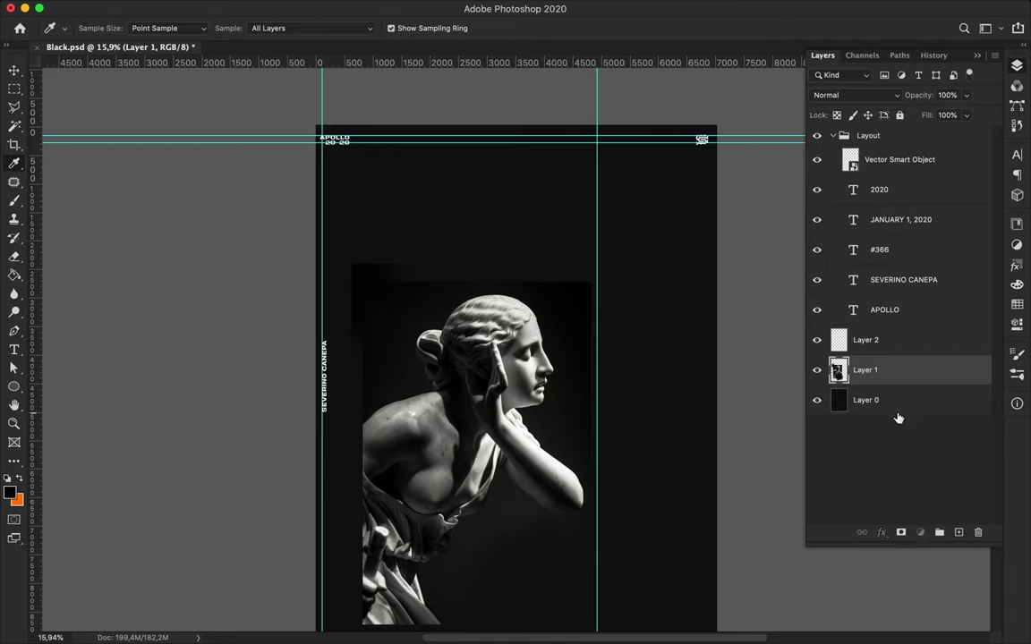
left_click(895, 405)
key("g")
left_click(556, 252)
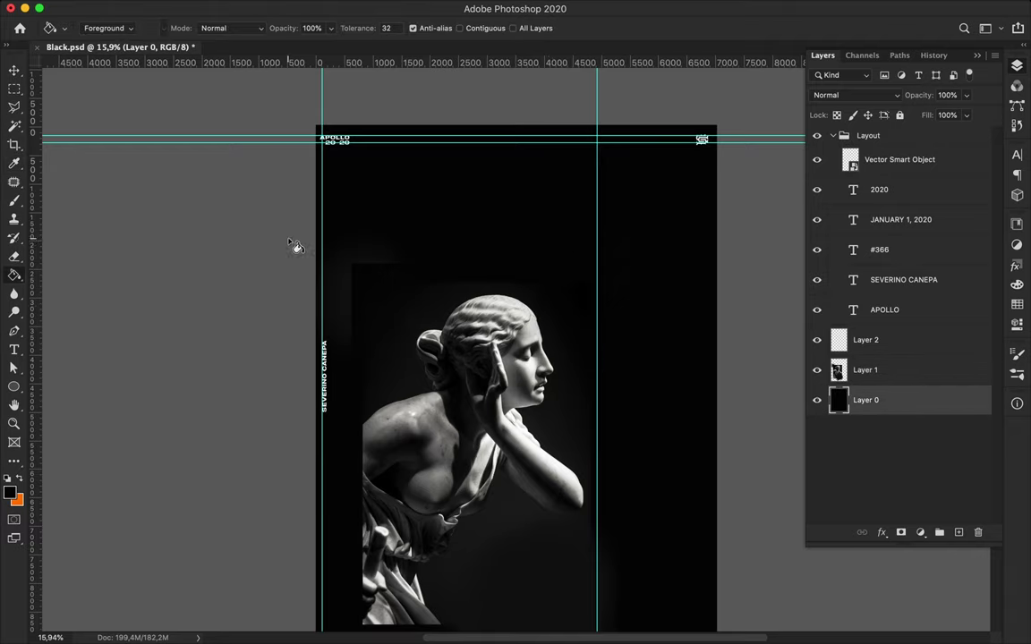
scroll(293, 243, "up", 2)
scroll(294, 246, "up", 2)
scroll(300, 231, "up", 2)
key("i")
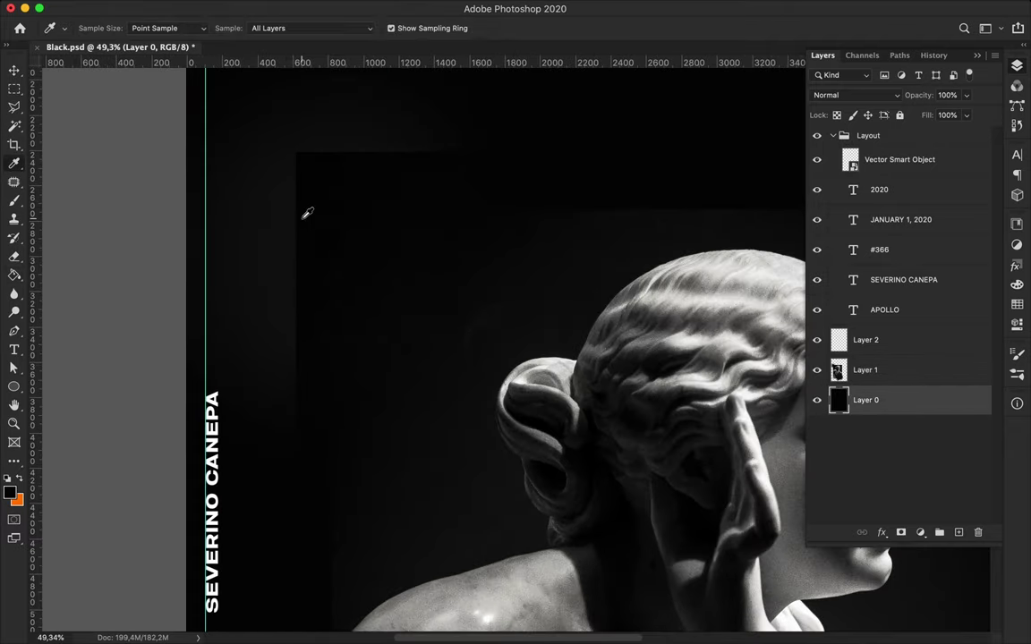
key("g")
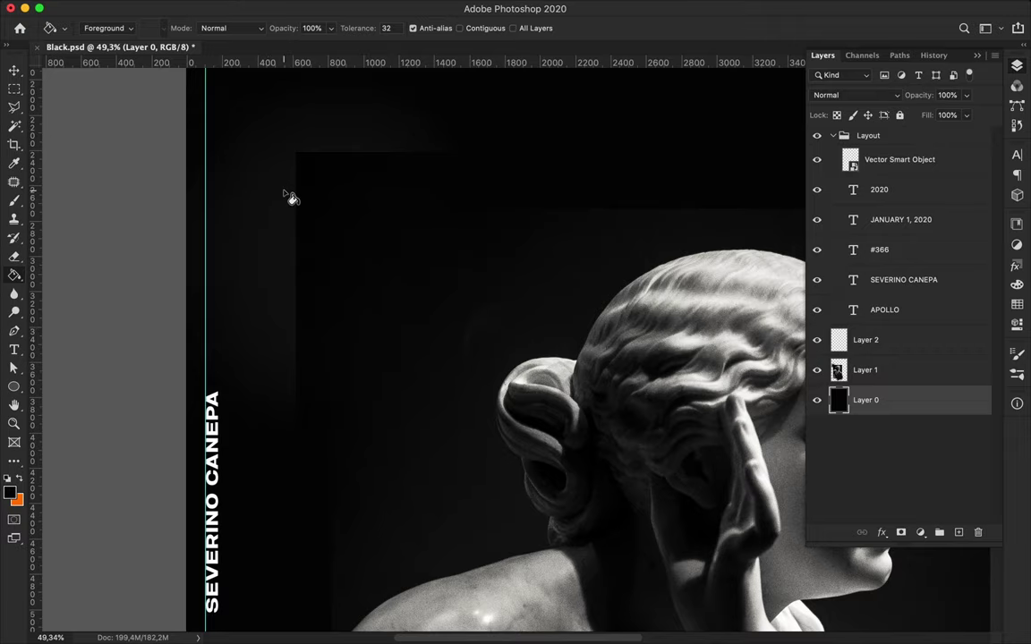
scroll(321, 199, "down", 2)
- Soft-erase the outer edges of statue photo Layer 1 into the black page
key("e")
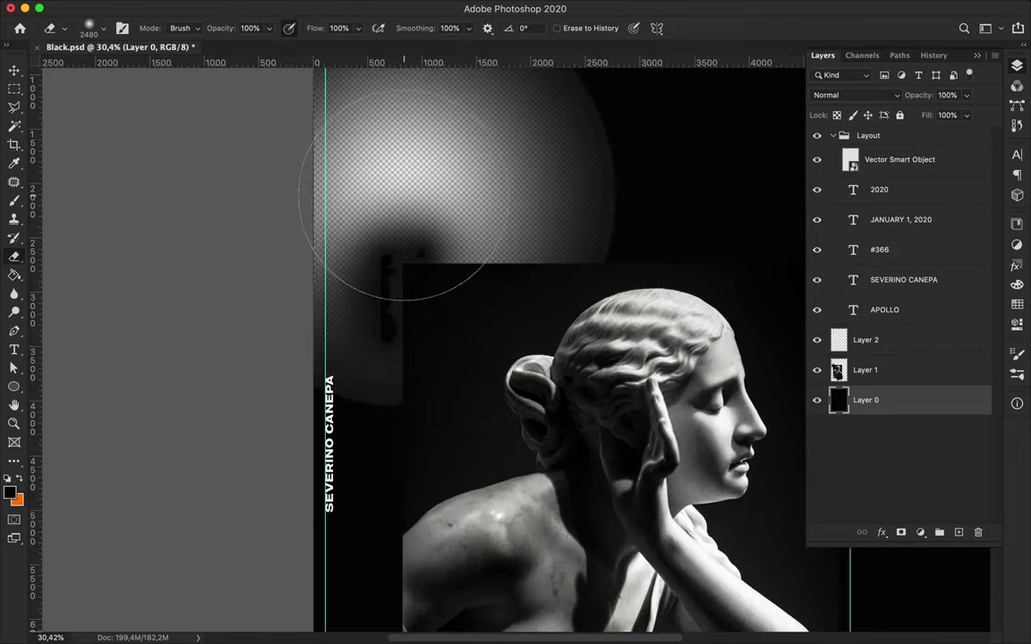
left_click(904, 370)
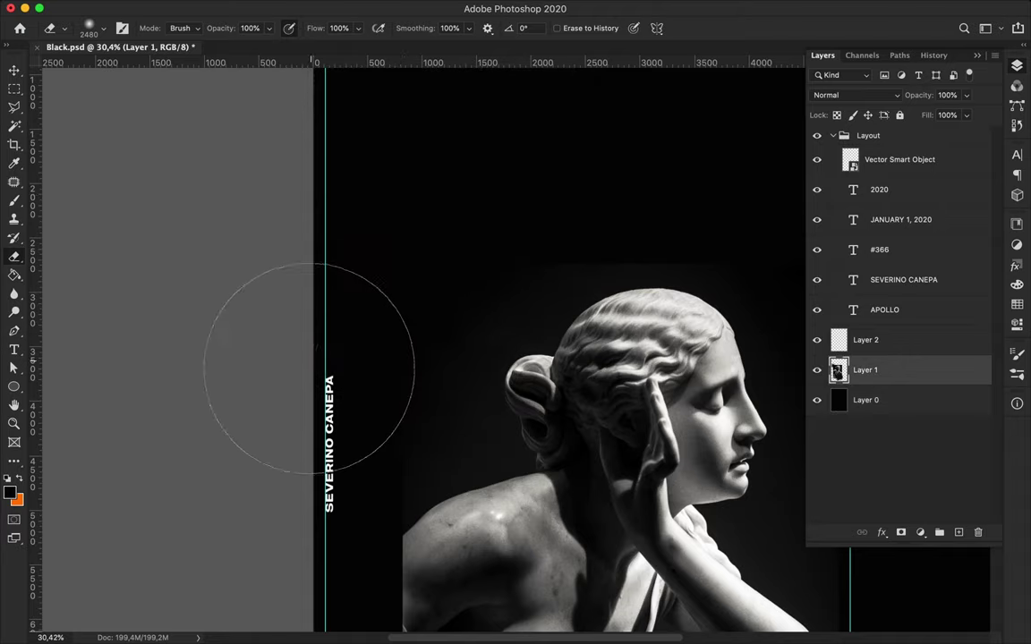
scroll(592, 129, "right", 5)
scroll(599, 276, "down", 3)
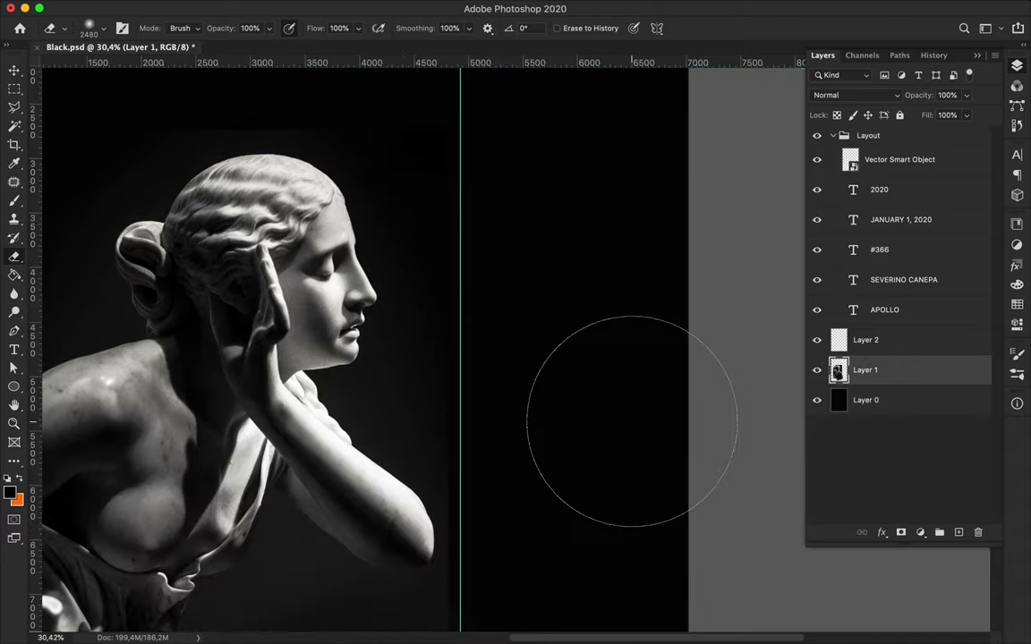
scroll(608, 144, "down", 4)
scroll(501, 251, "down", 3)
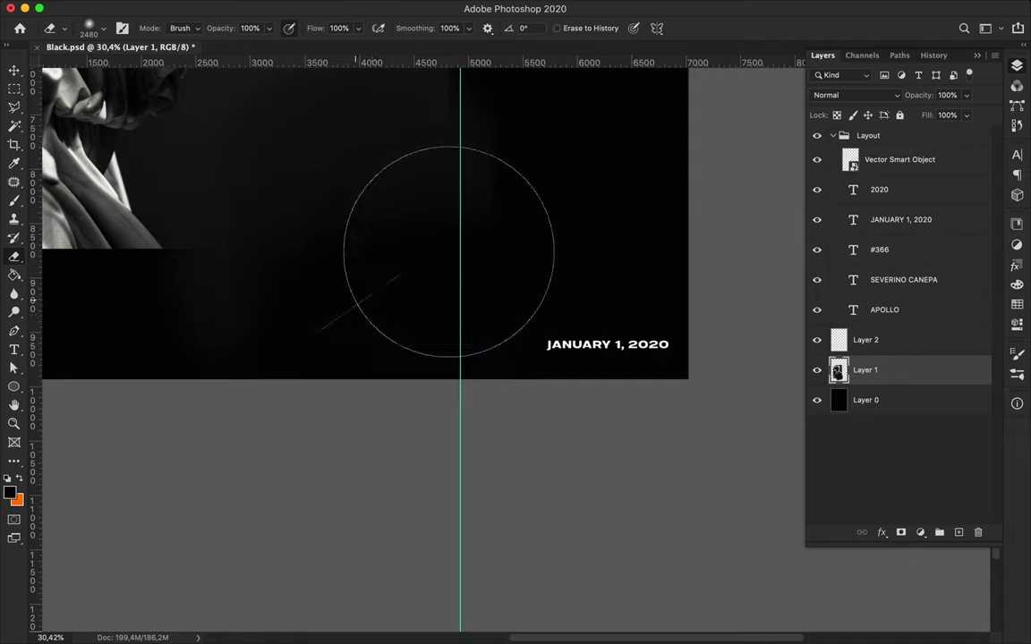
scroll(330, 324, "down", 1)
scroll(322, 322, "down", 2)
scroll(340, 368, "down", 2)
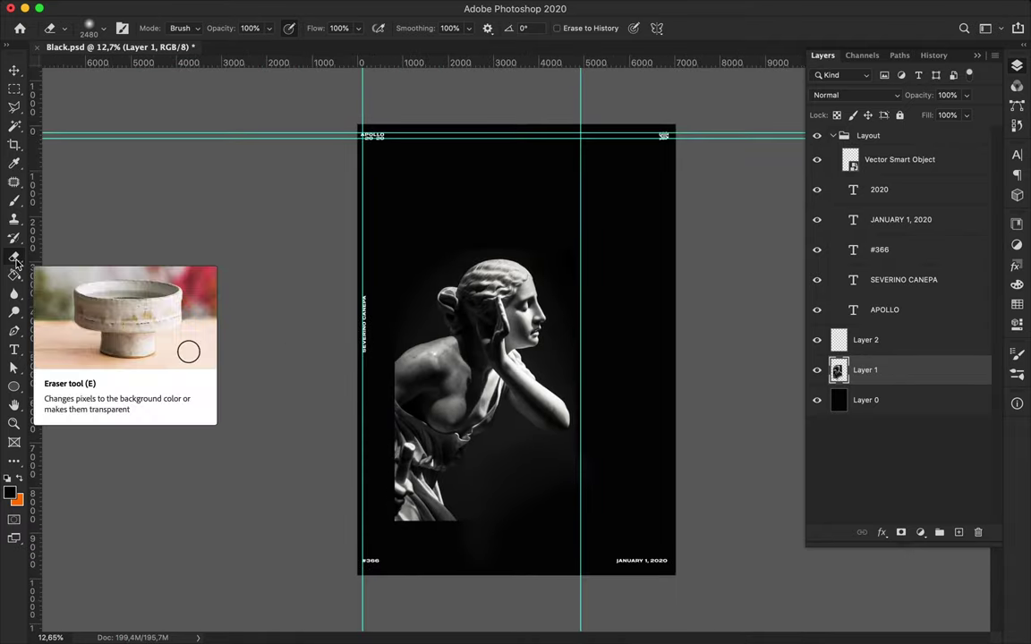
left_click(912, 349)
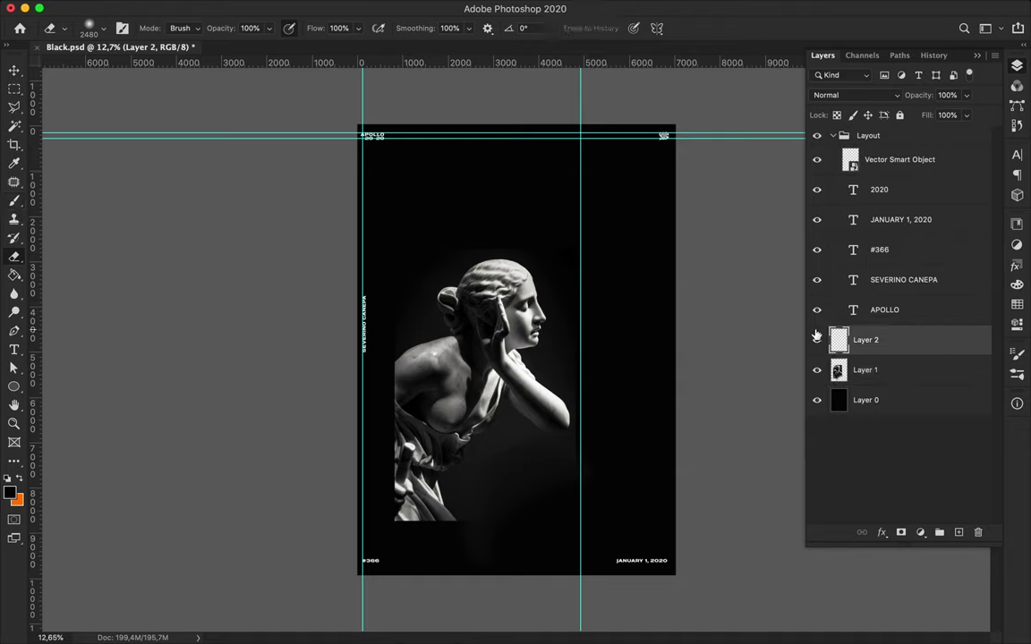
- Paint an edited black horizontal gradient on Layer 2 darkening the statue's left side
key("g")
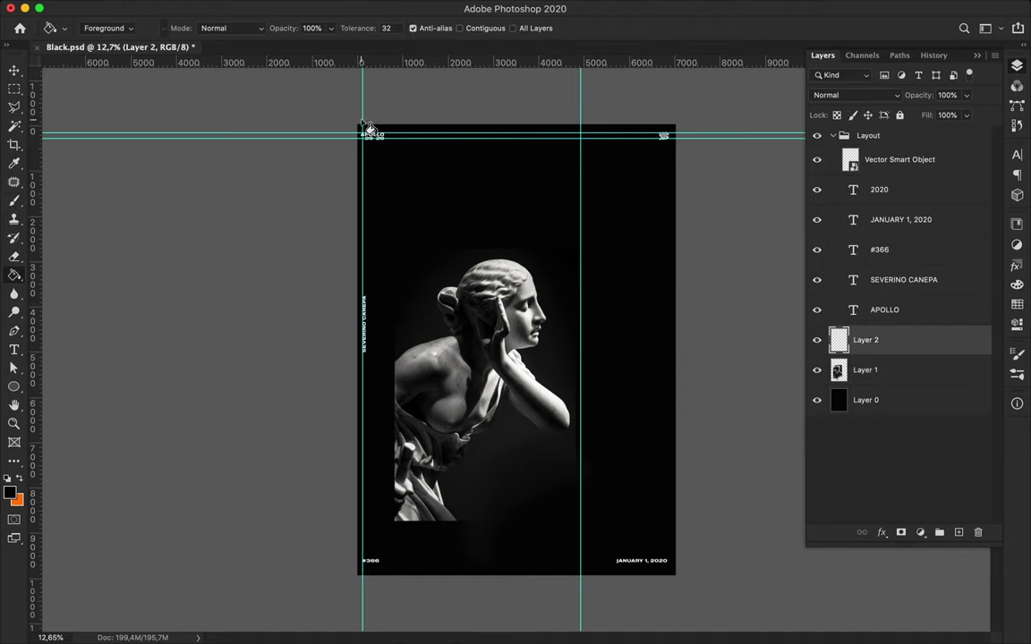
key("m")
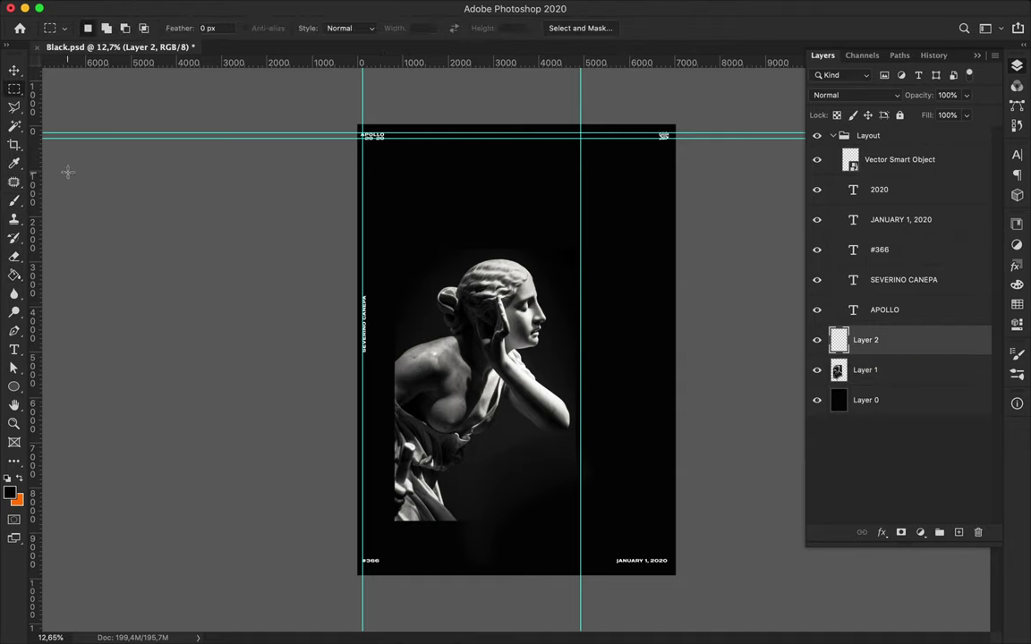
left_click(14, 275)
left_click_drag(14, 275, 72, 253)
left_click(106, 34)
left_click(623, 415)
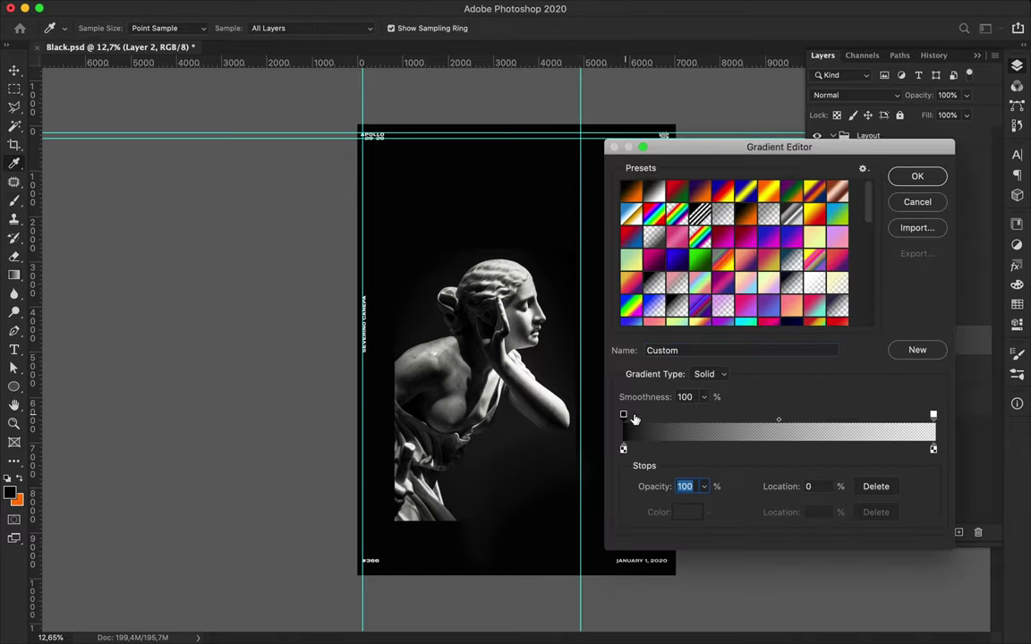
left_click(918, 178)
left_click_drag(386, 267, 625, 232)
key("v")
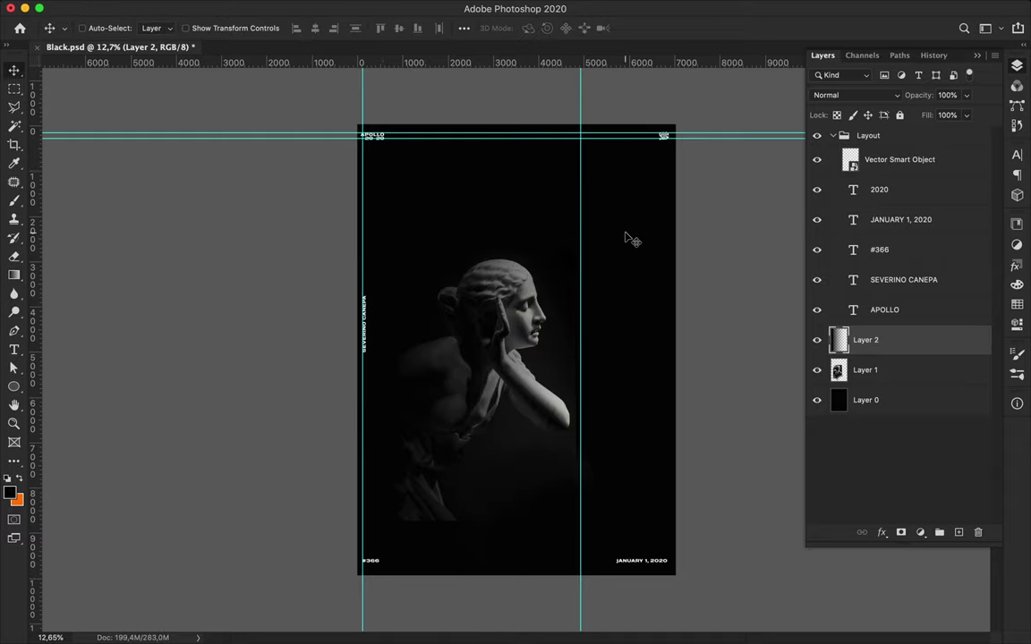
key("ctrl+t")
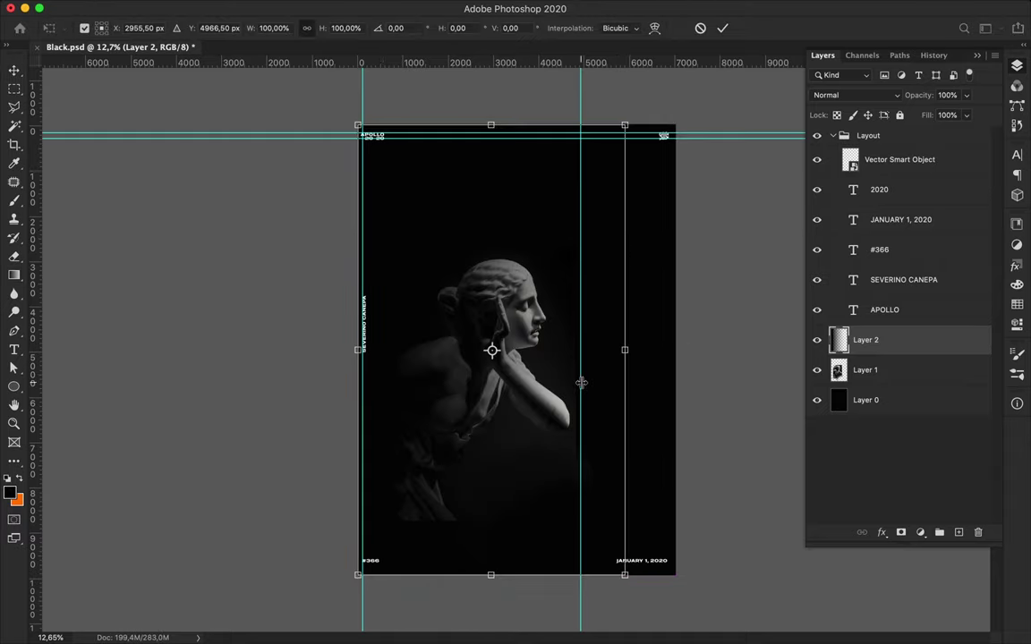
- Warp Layer 2's gradient, curving its bottom edge and bulging its right side
right_click(509, 338)
left_click(515, 429)
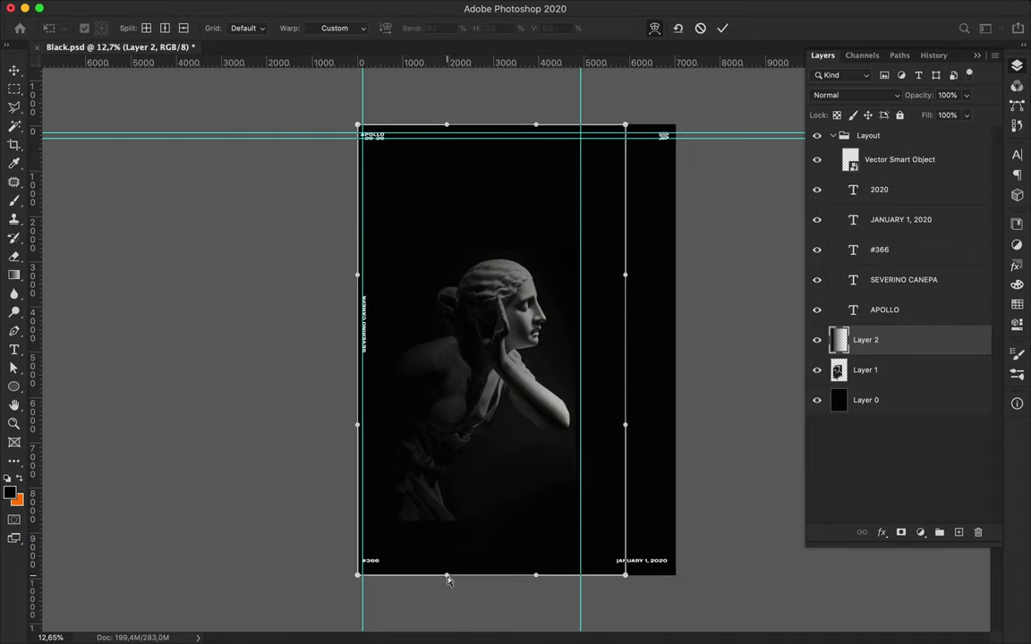
left_click_drag(449, 579, 618, 556)
mouse_move(454, 287)
left_mouse_down()
mouse_move(415, 299)
mouse_move(476, 518)
mouse_move(401, 418)
left_mouse_up()
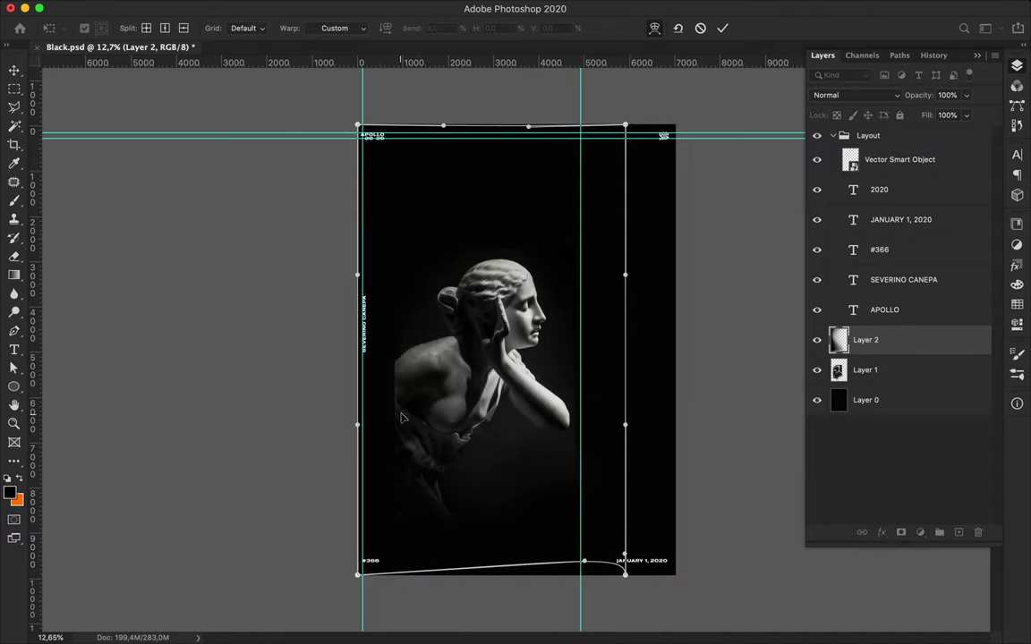
left_click_drag(548, 547, 537, 537)
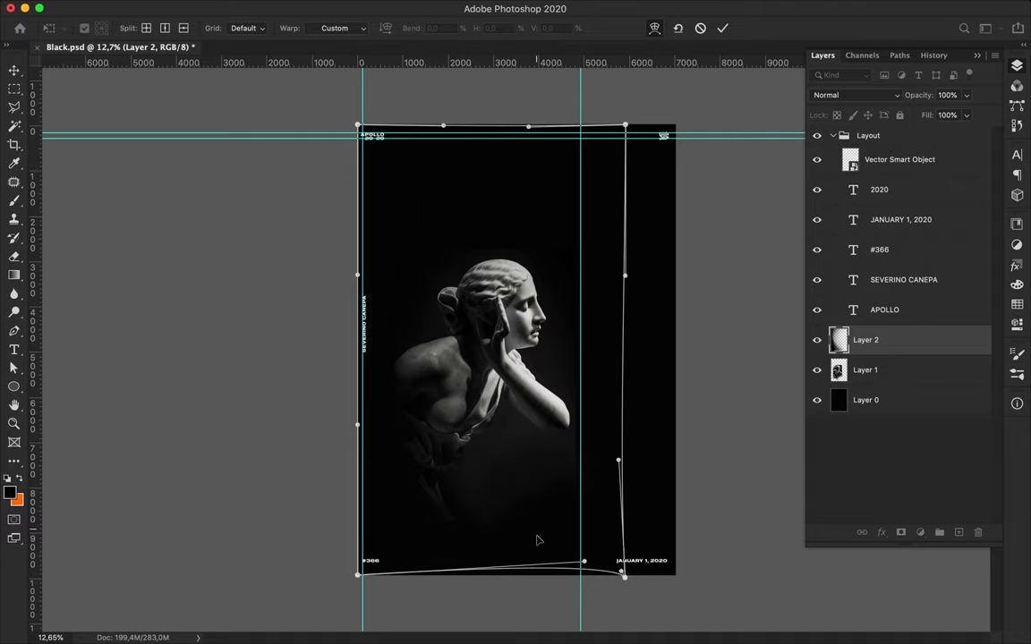
mouse_move(535, 465)
left_mouse_down()
mouse_move(428, 536)
mouse_move(419, 555)
mouse_move(423, 566)
mouse_move(491, 567)
left_mouse_up()
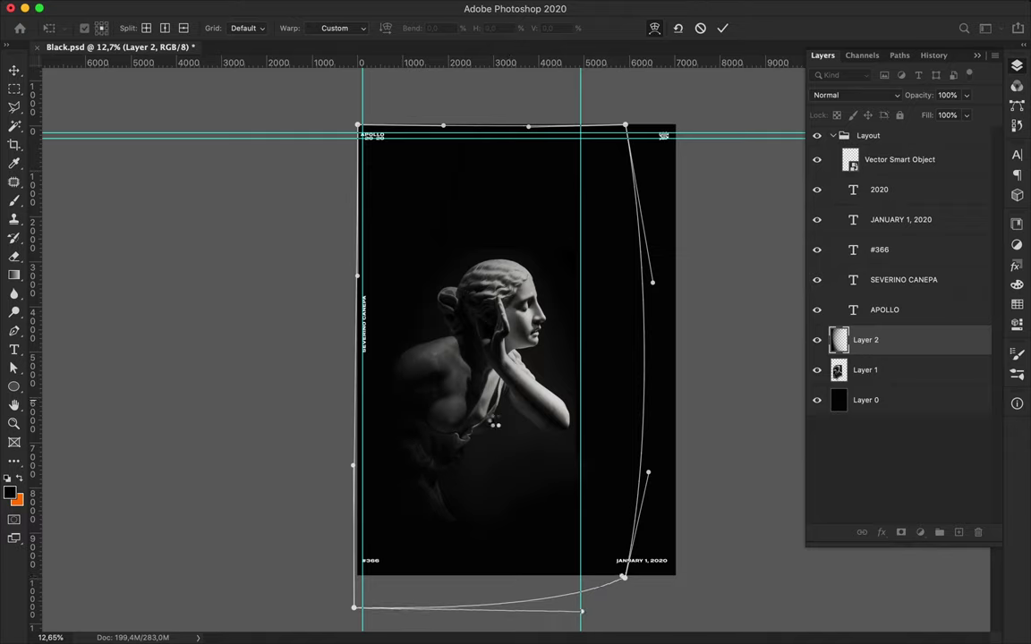
key("Return")
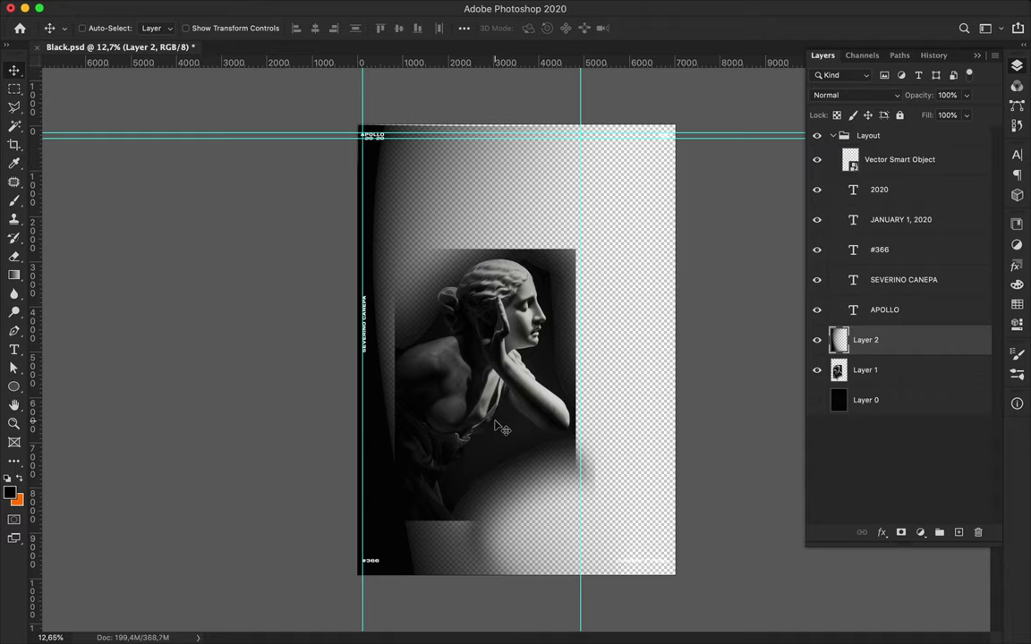
- Apply a second warp adjusting the lower-left, then add a new Layer 3 above the background
key("ctrl+t")
right_click(480, 390)
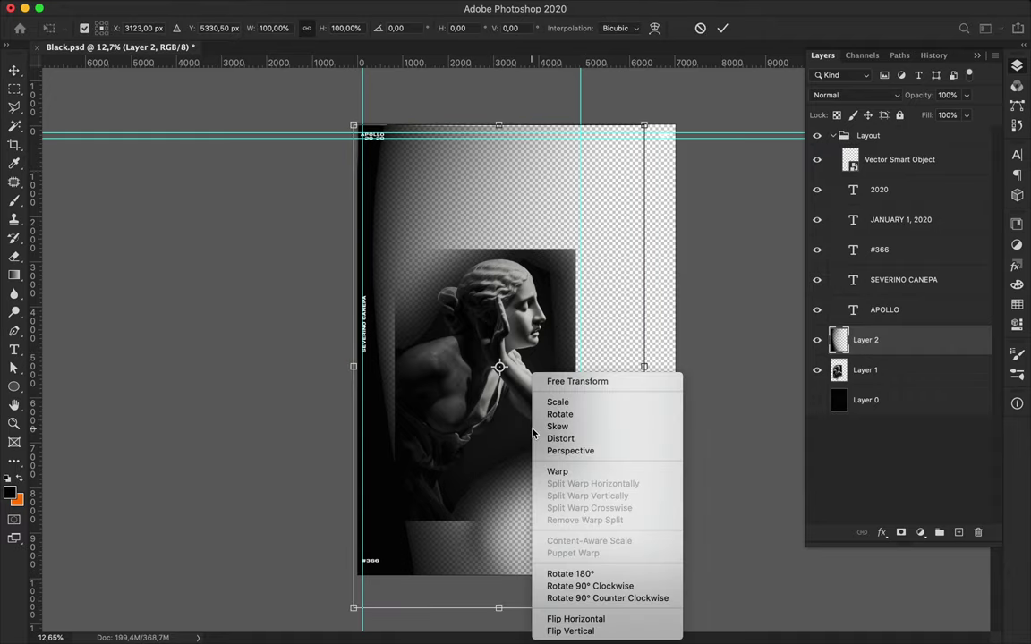
left_click(501, 424)
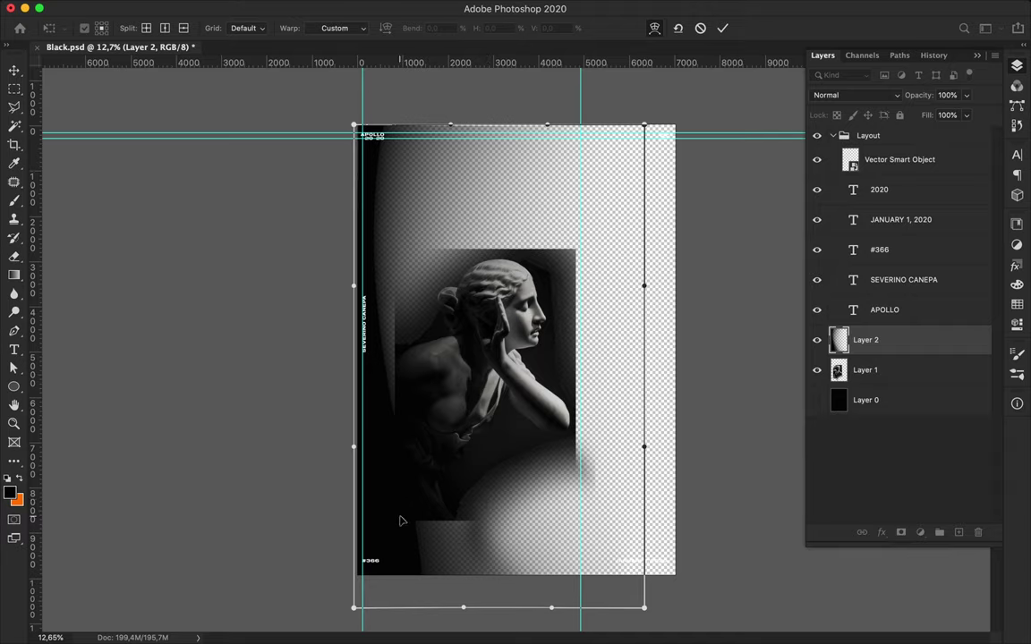
left_click_drag(401, 521, 497, 507)
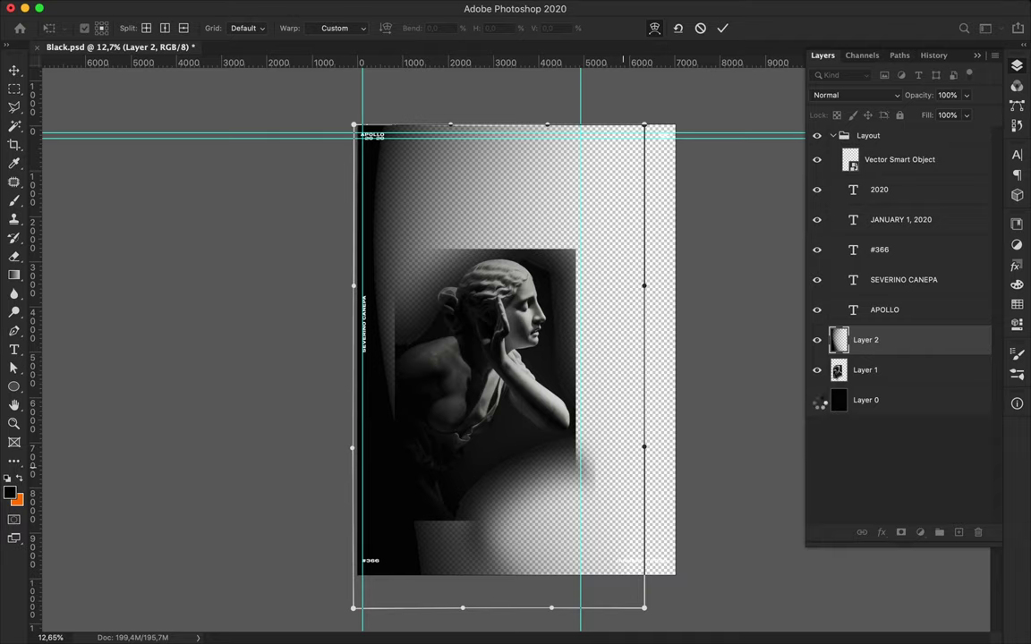
key("Return")
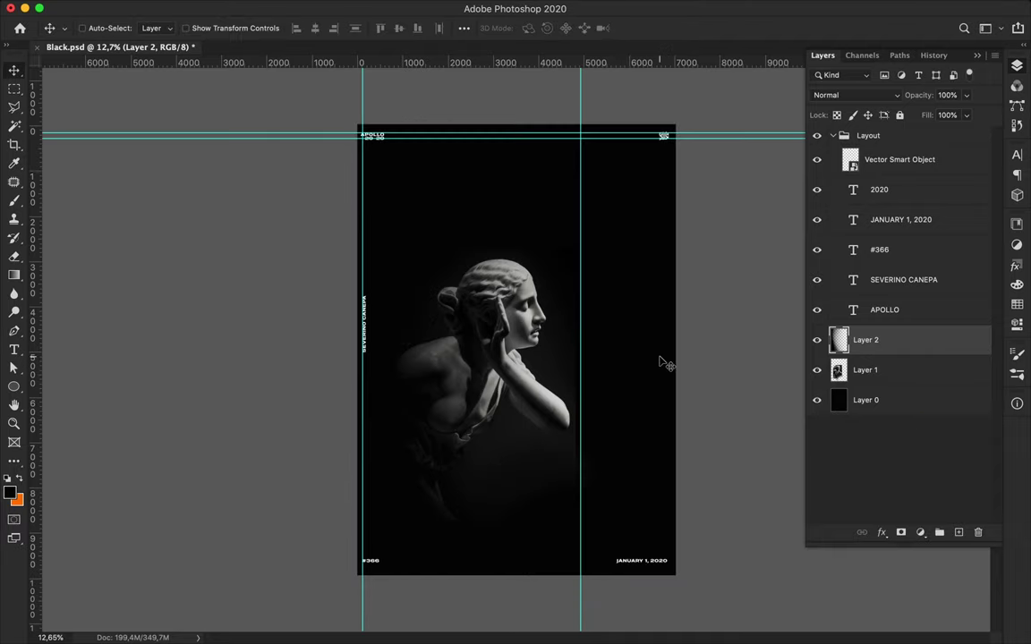
left_click(870, 403)
key("ctrl+shift+alt+n")
- Add a new empty Layer 3 and briefly open the gradient editor
key("i")
left_click(488, 322)
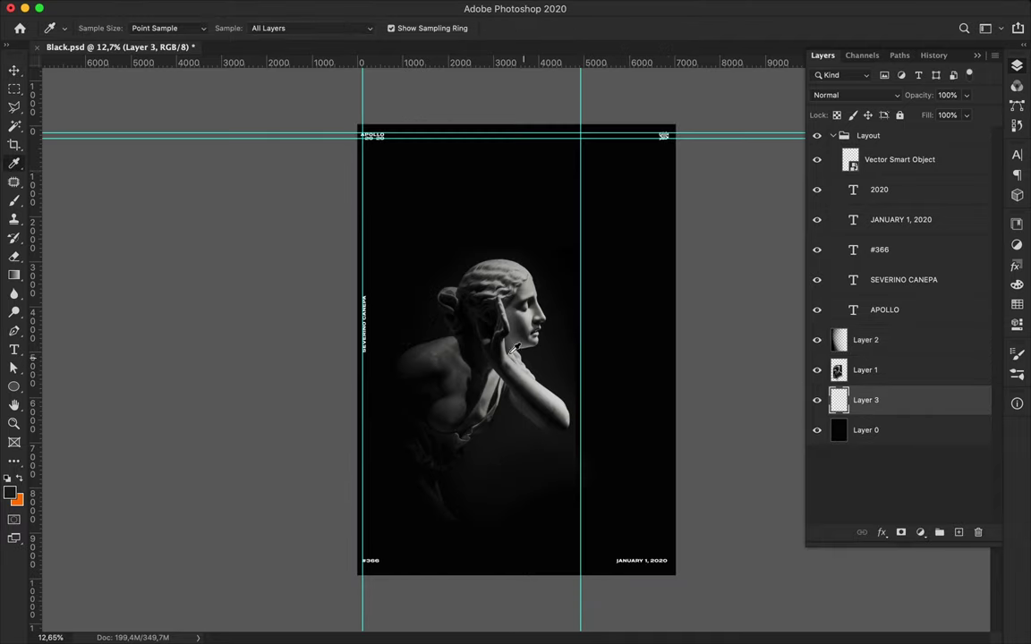
key("g")
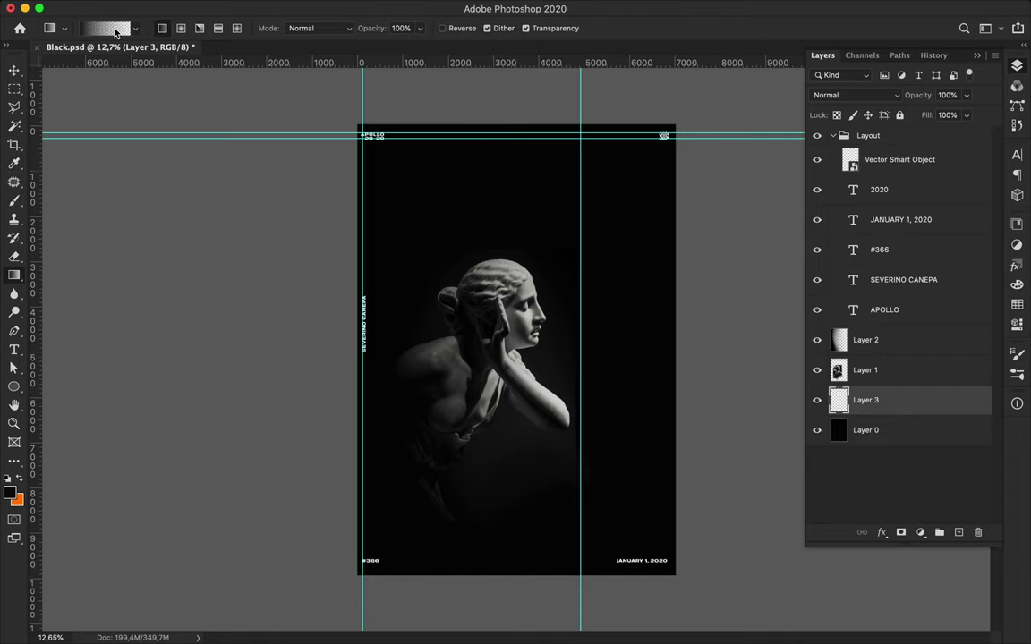
left_click(103, 27)
left_click(1018, 306)
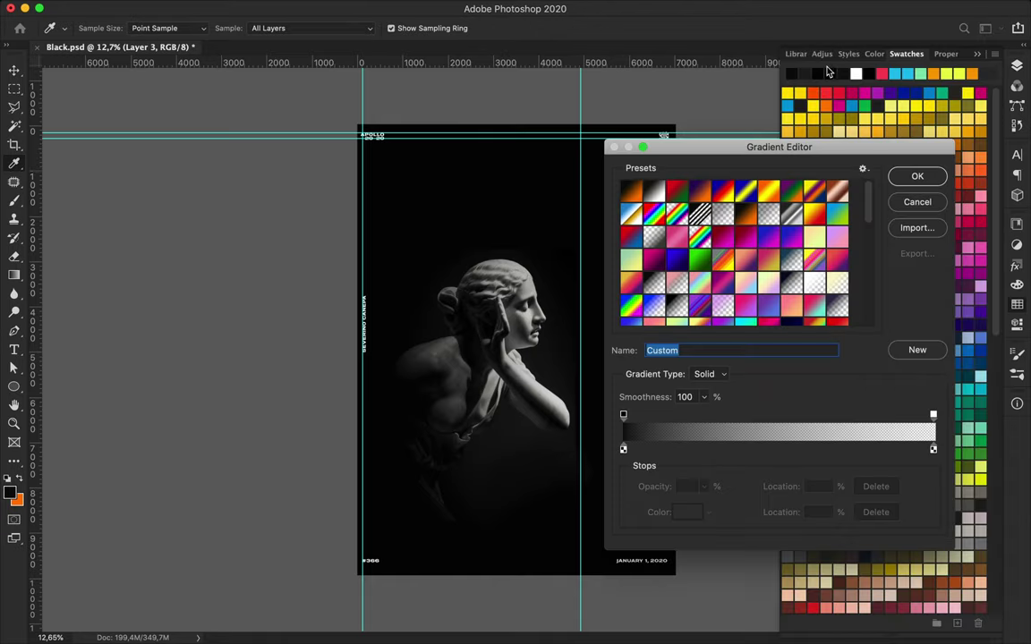
left_click_drag(779, 147, 296, 96)
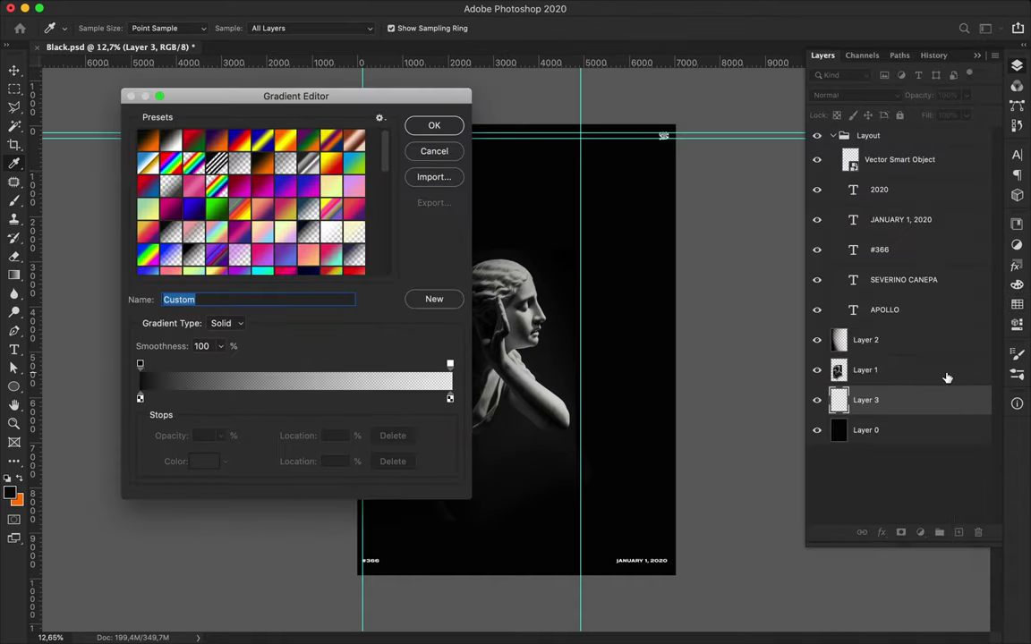
left_click(434, 125)
- Check Layer 1 and Layer 2, then reselect Layer 3
left_click(775, 370)
key("i")
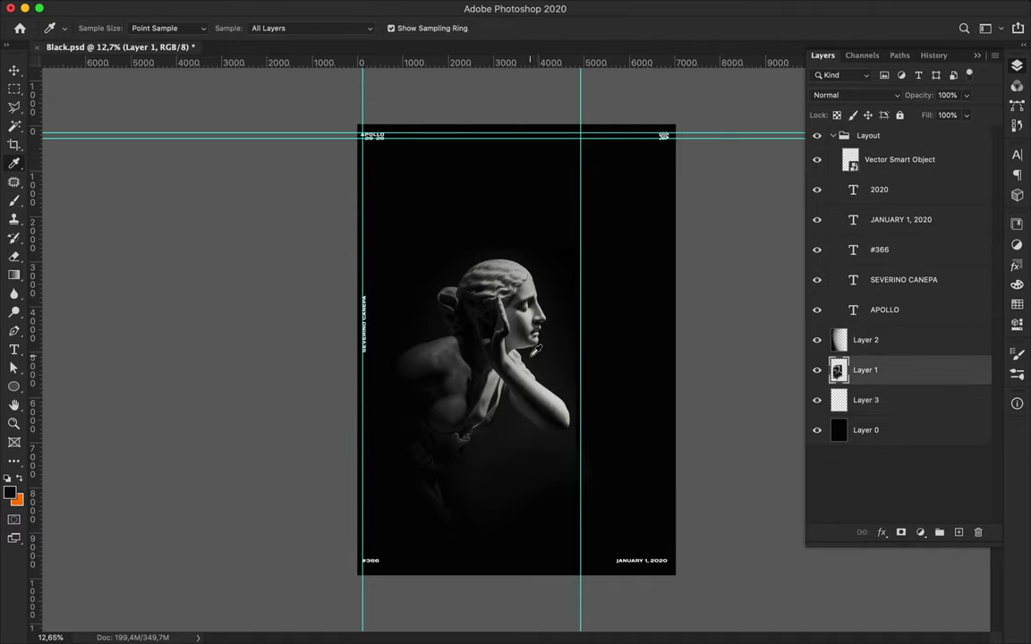
key("v")
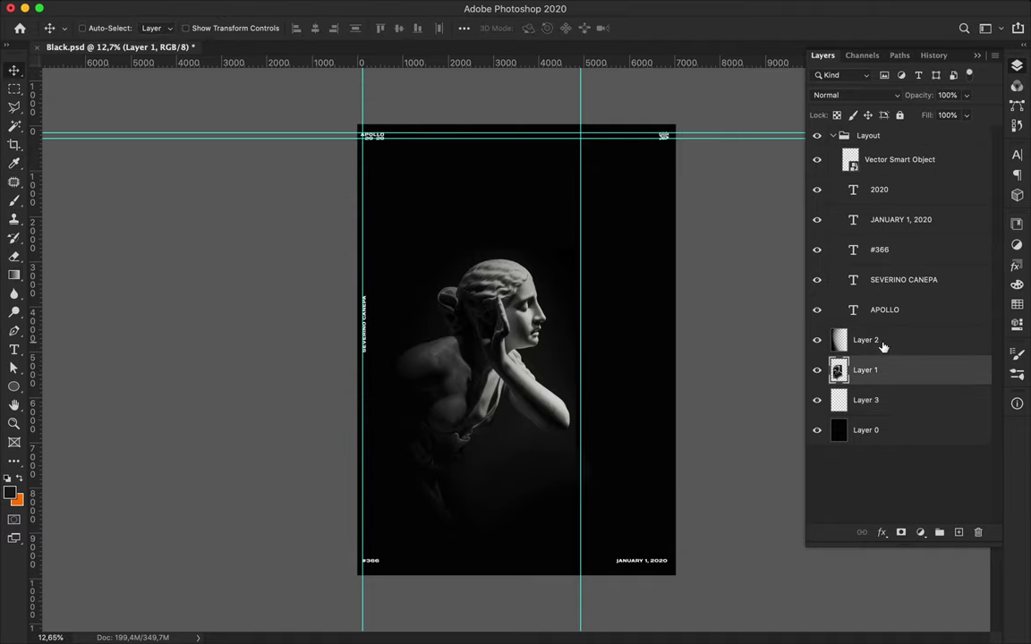
left_click(882, 342)
left_click(893, 398)
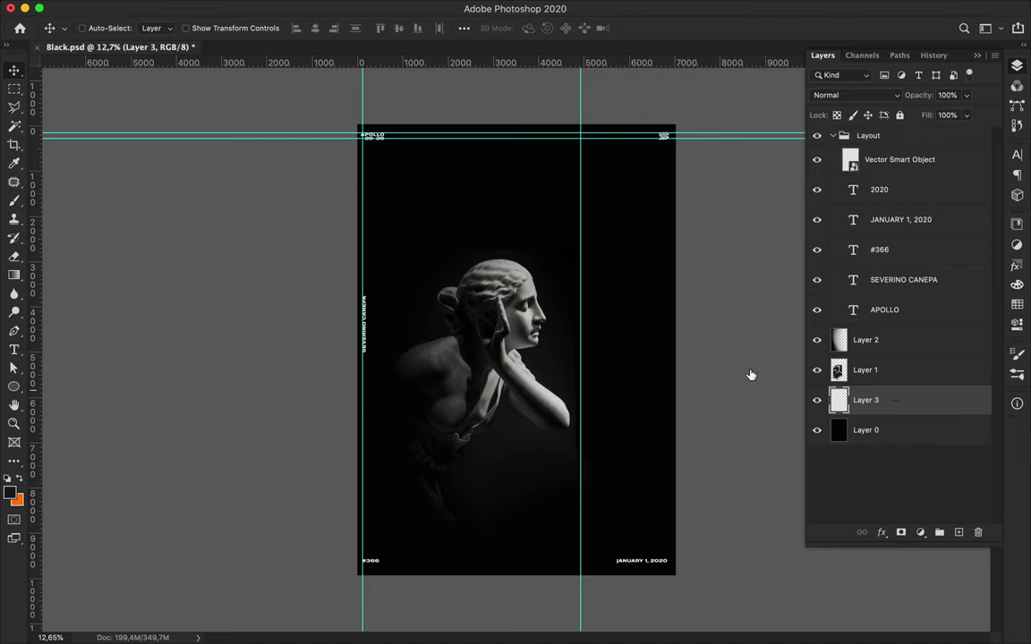
- Set both gradient stops to dark grey #393939 in the Gradient Editor
key("g")
right_click(14, 274)
left_click(72, 274)
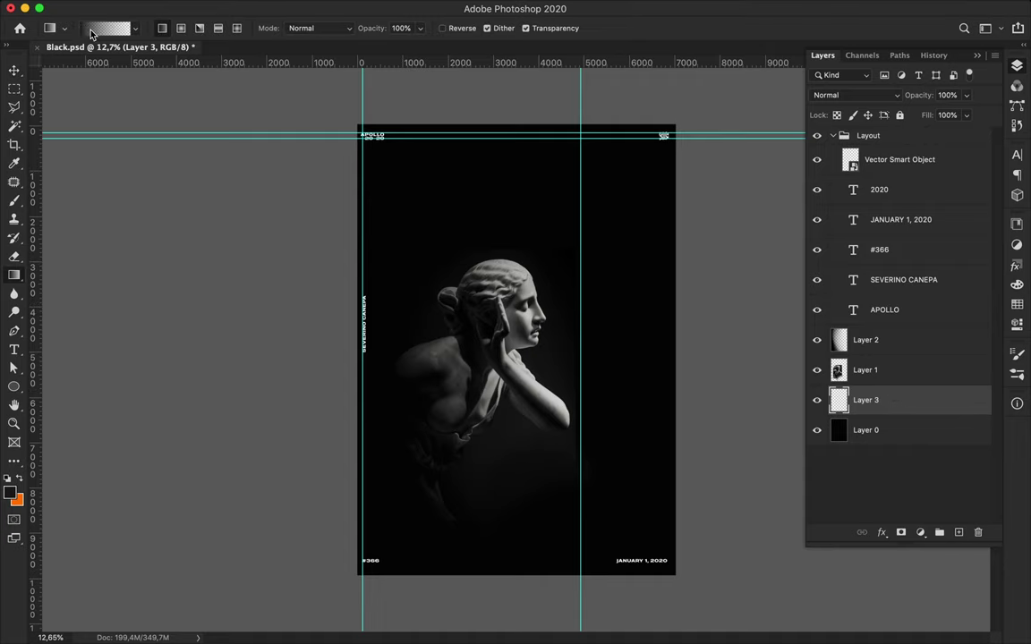
left_click(89, 32)
left_click(1017, 305)
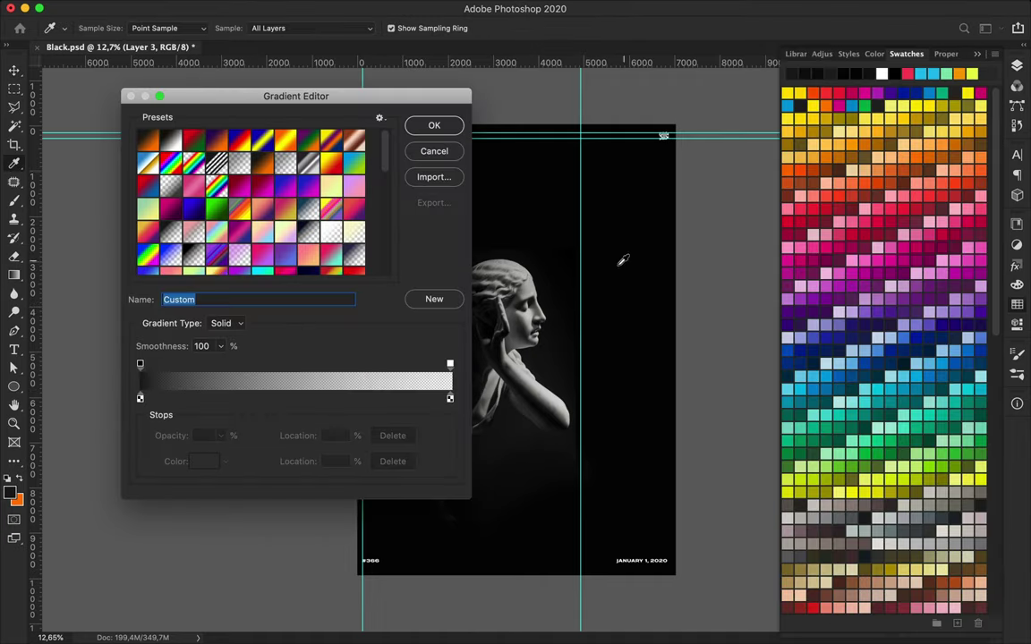
left_click(140, 366)
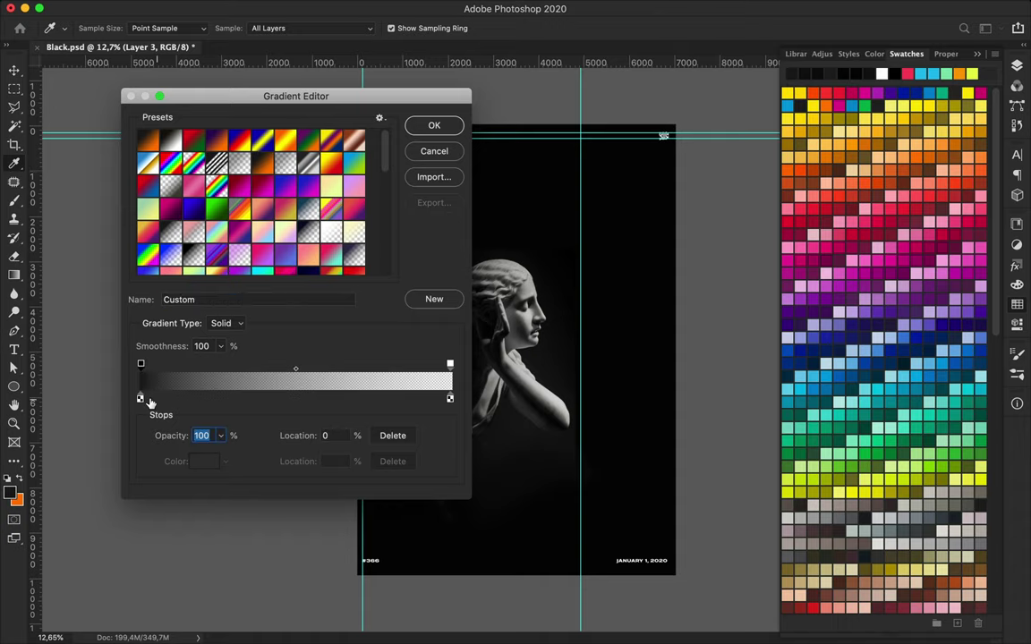
double_click(142, 399)
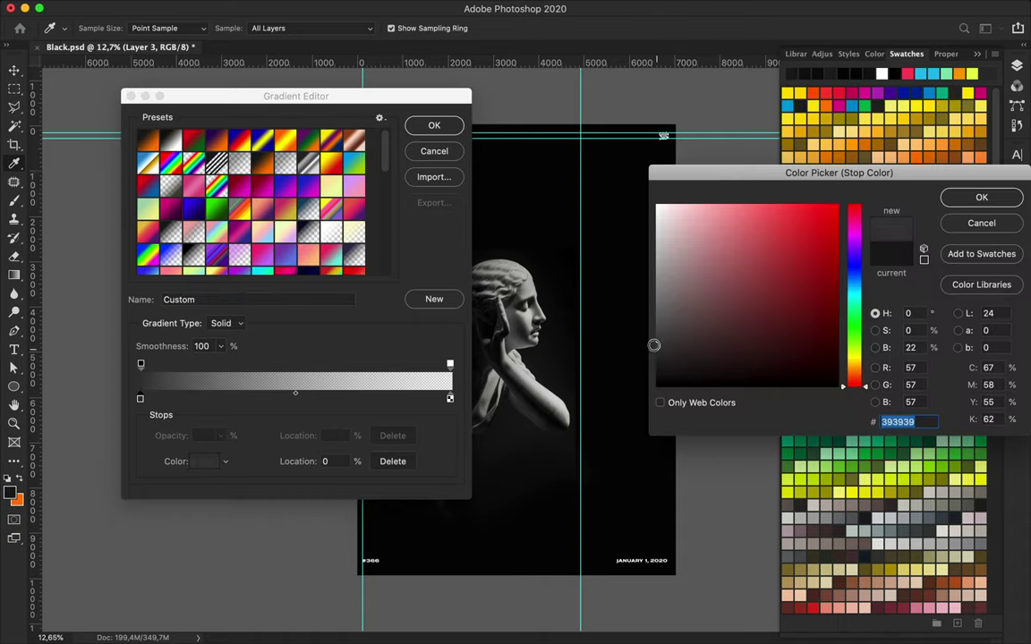
key("Return")
double_click(450, 398)
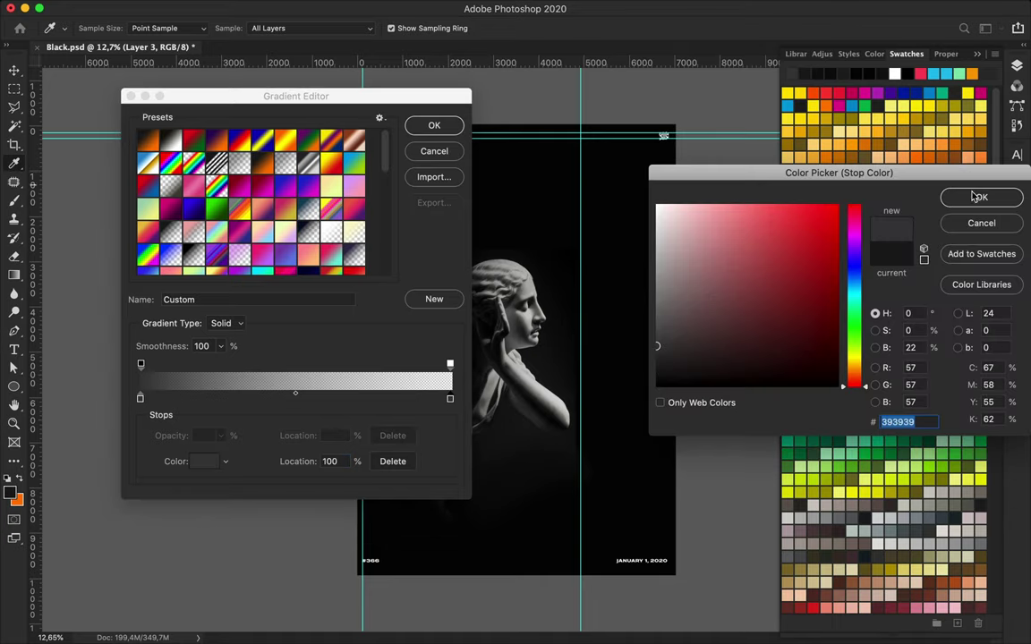
key("Return")
key("Return")
- Draw a radial grey gradient centred on the statue in Layer 3
left_click(181, 27)
left_click_drag(491, 260, 605, 238)
left_click_drag(467, 255, 553, 178)
- Move Layer 3 above the statue layer, Layer 1, in the Layers panel
key("v")
left_click(1016, 71)
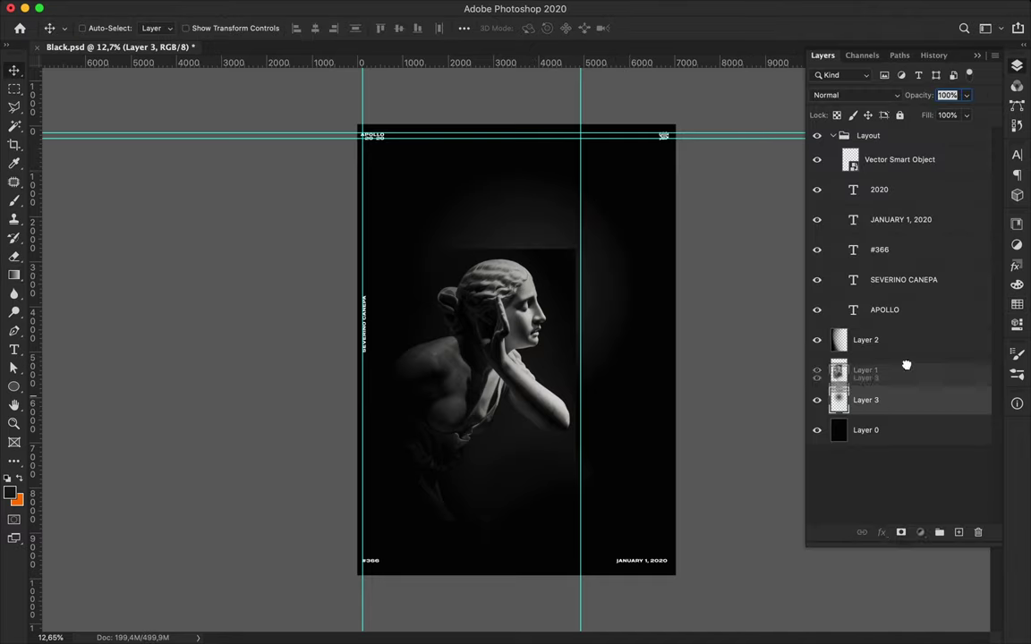
left_click_drag(900, 340, 907, 366)
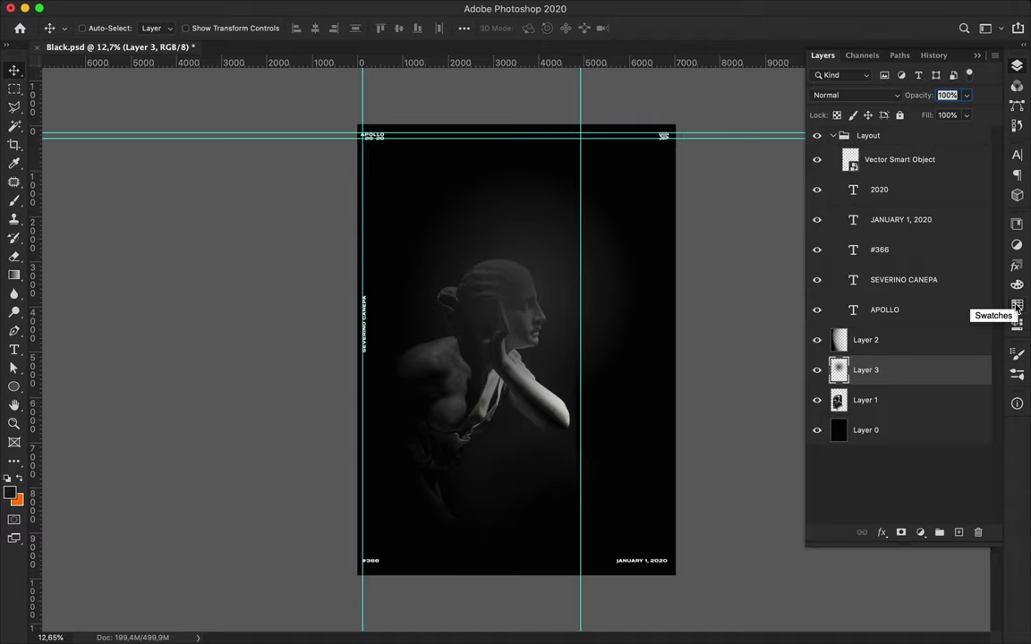
left_click(920, 533)
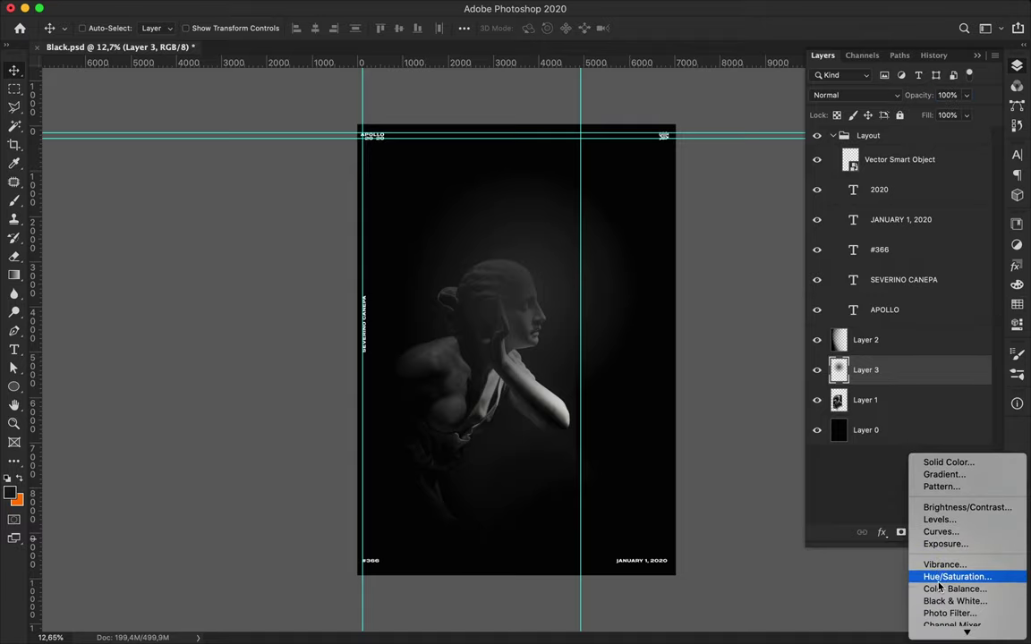
- Add a trial Hue/Saturation adjustment layer and delete it
left_click(942, 577)
left_click(978, 562)
left_click(634, 220)
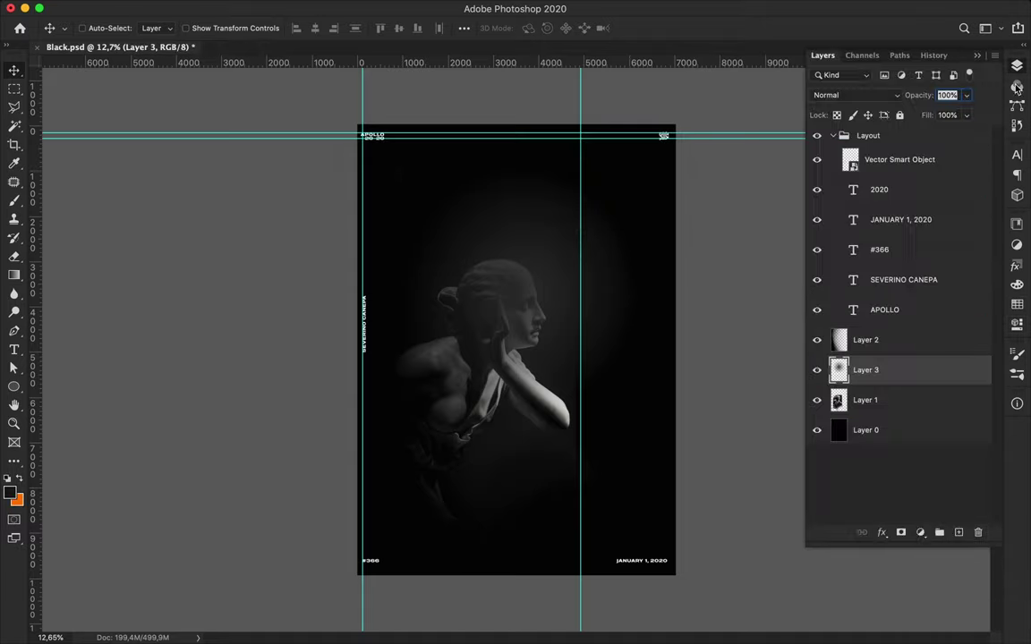
- Add a Levels adjustment, pull the white point left, and preview blend modes, keeping Normal
left_click(920, 533)
left_click(930, 521)
mouse_move(981, 362)
left_mouse_down()
mouse_move(821, 363)
mouse_move(864, 367)
left_mouse_up()
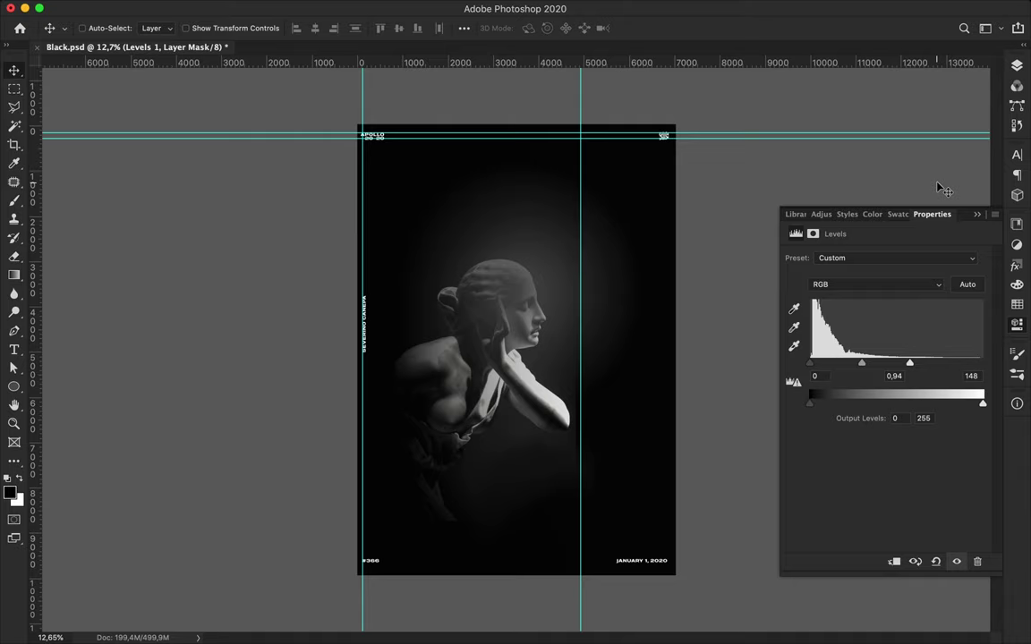
left_click(1016, 67)
left_click(855, 95)
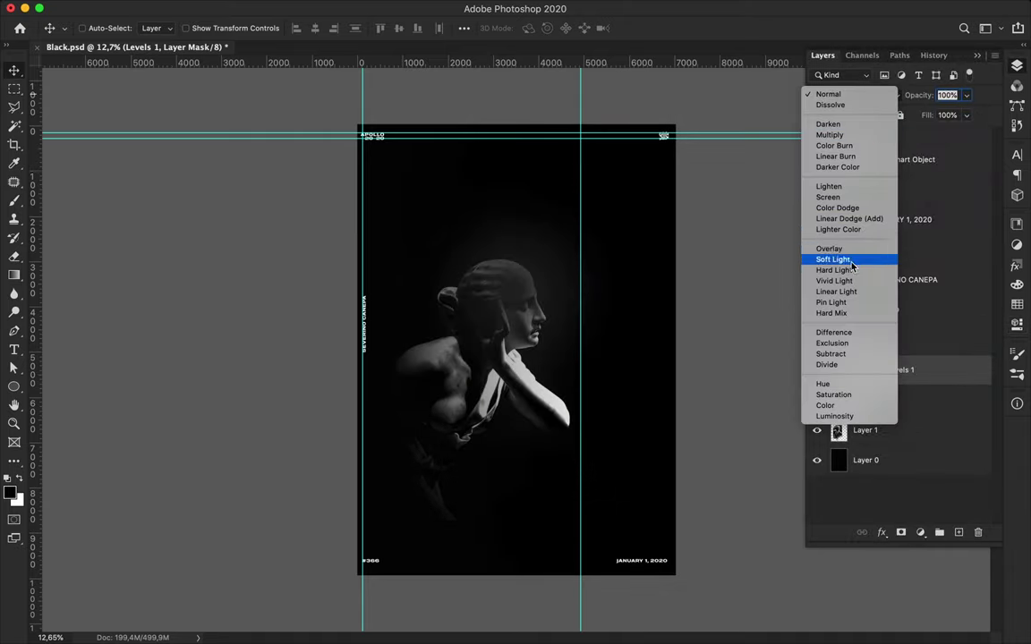
left_click(765, 305)
- Delete the Levels 1 adjustment and the Layer 3 radial gradient
left_click(576, 292)
left_click(904, 369)
left_click(916, 395, "shift")
key("BackSpace")
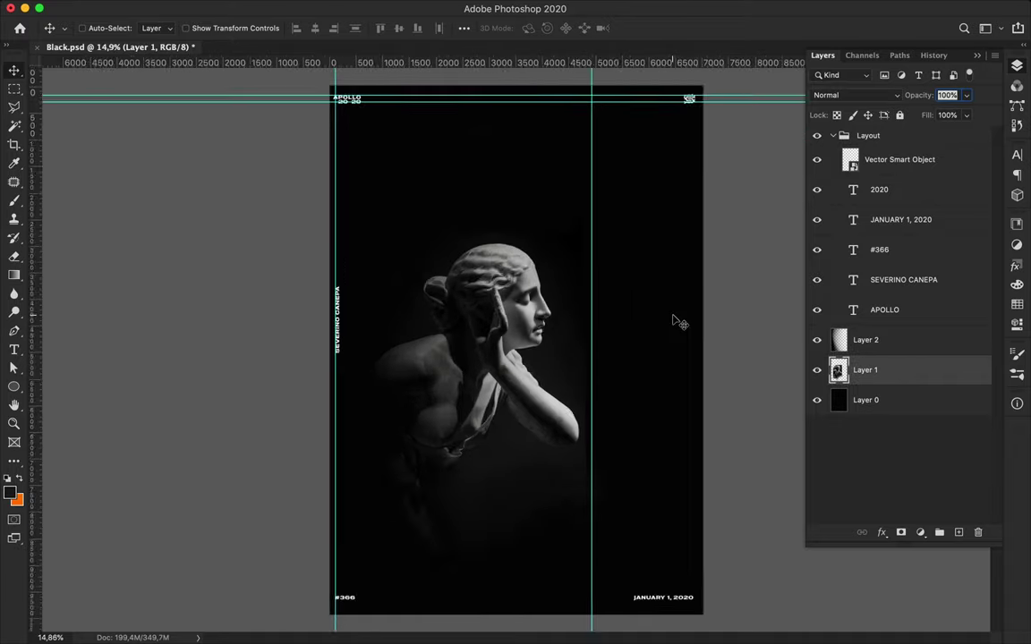
- Select Layer 2 and Layer 1 together and drag the statue and fade lower
scroll(674, 319, "up", 5, "alt")
scroll(675, 318, "up", 2, "alt")
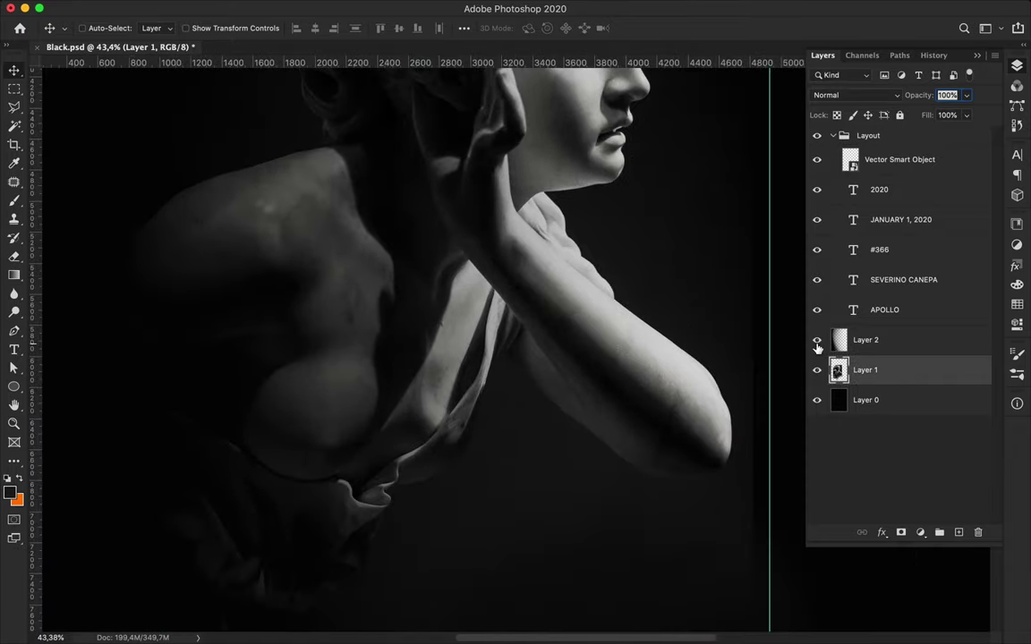
scroll(593, 395, "down", 1, "alt")
scroll(594, 396, "down", 2, "alt")
scroll(707, 284, "down", 1, "alt")
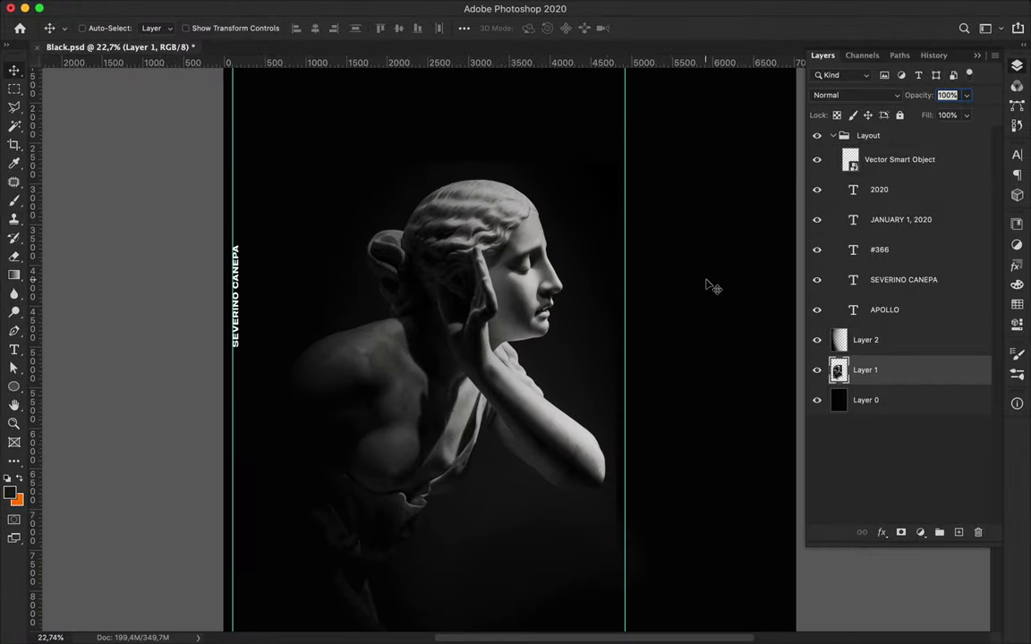
scroll(707, 285, "down", 1, "alt")
scroll(707, 285, "down", 2, "alt")
scroll(707, 284, "down", 1, "alt")
left_click(864, 340)
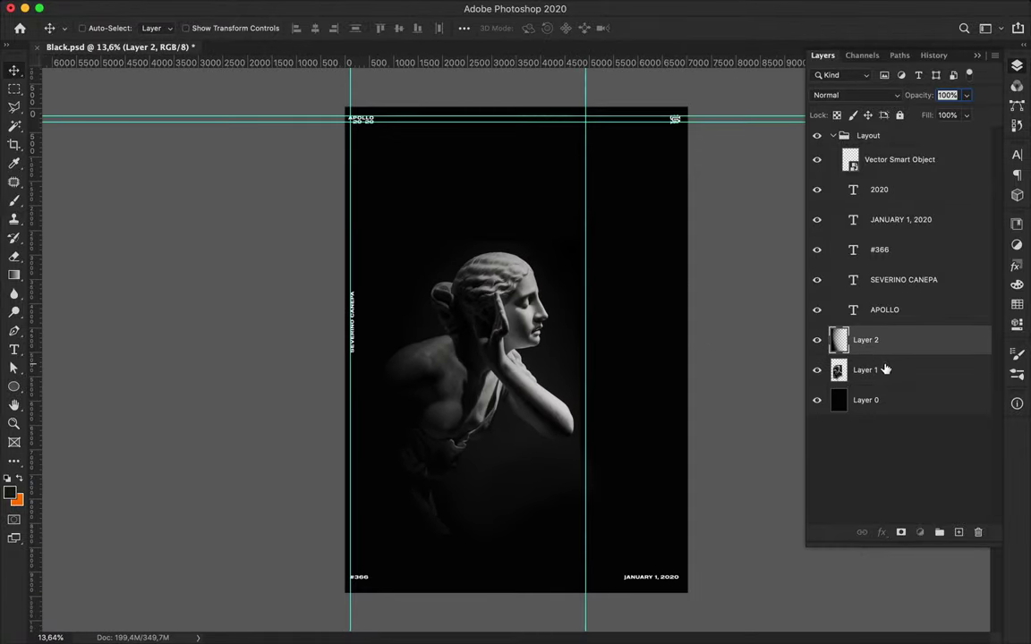
left_click(885, 370, "shift")
left_click_drag(516, 335, 504, 385)
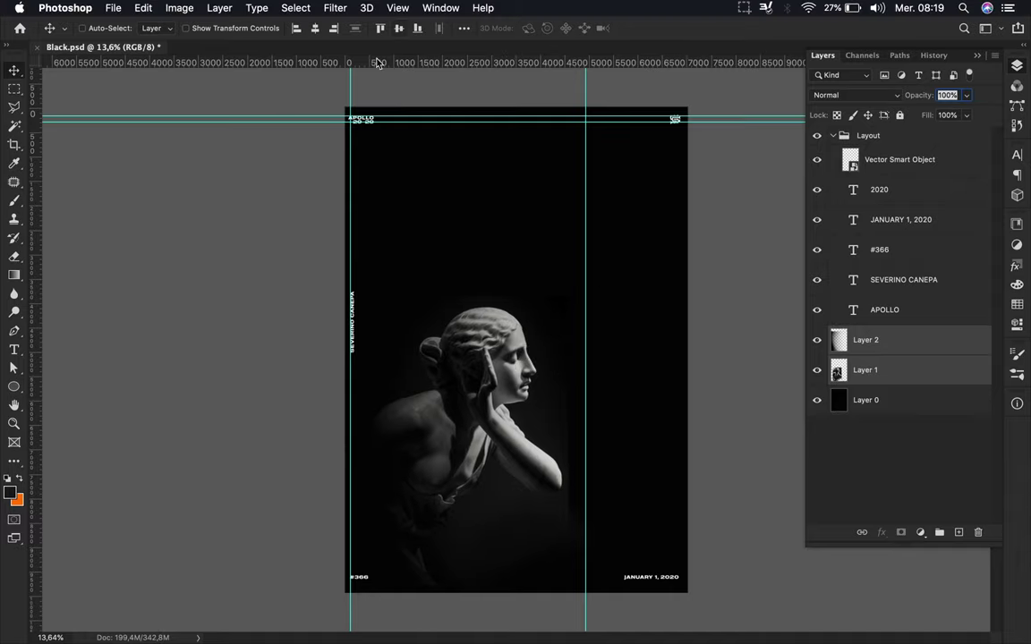
- Hide the guides via View > Show > Guides
mouse_move(376, 7)
left_click(398, 8)
left_click(424, 375)
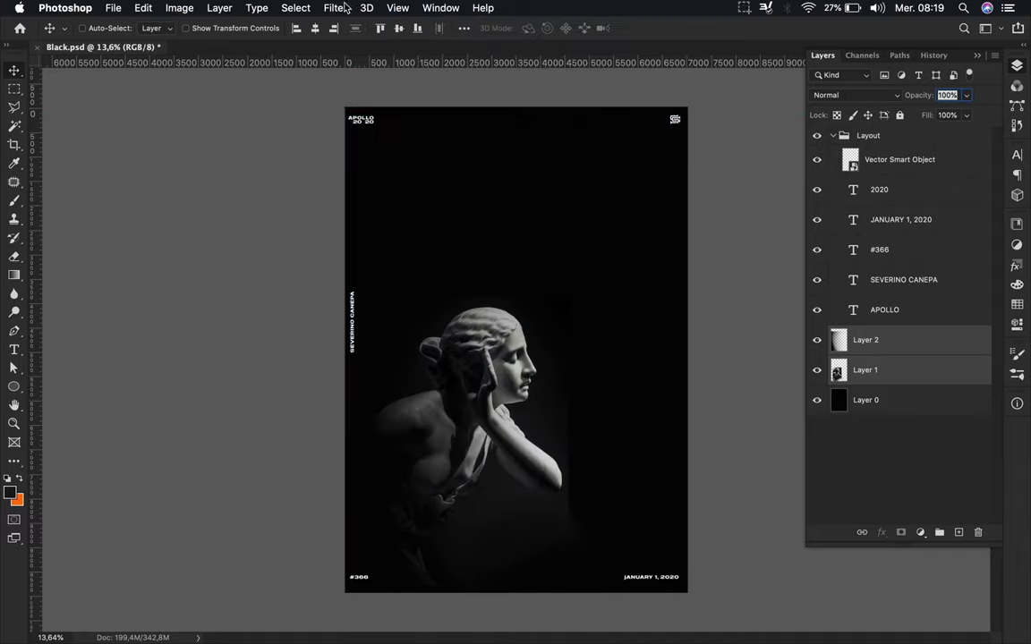
scroll(441, 287, "up", 2)
scroll(491, 327, "up", 2)
- Create the 'I AM TRYING TO HEAR YOU' text layer in white (ffffff)
key("t")
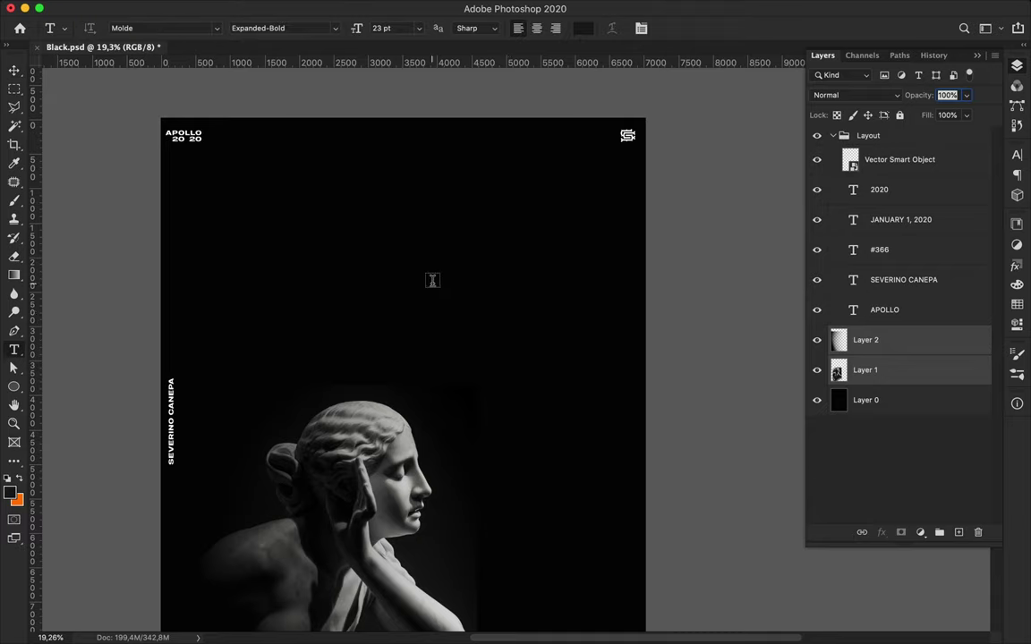
left_click(432, 281)
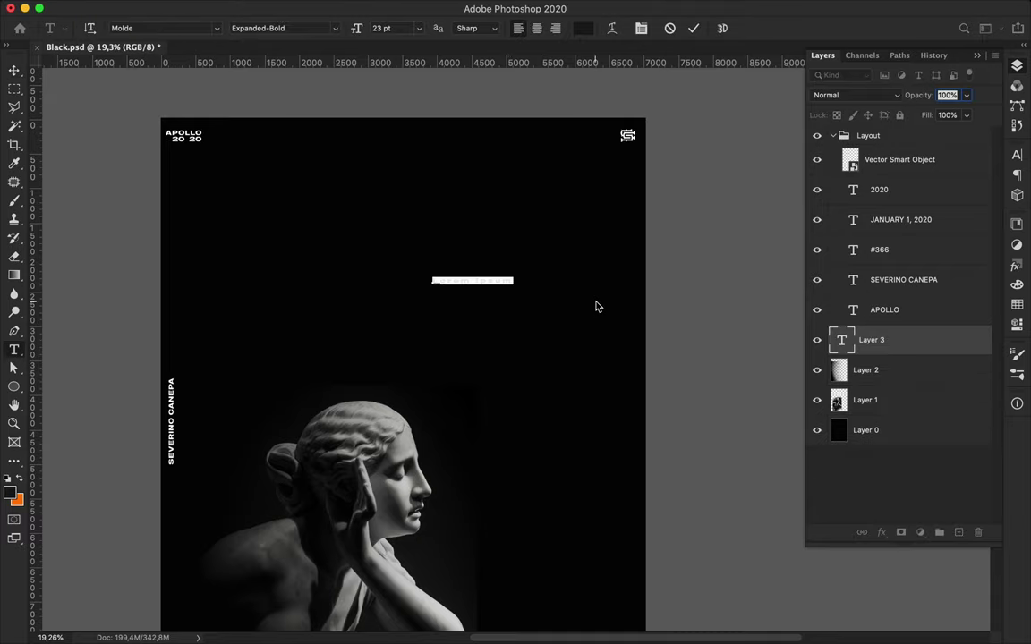
key("BackSpace")
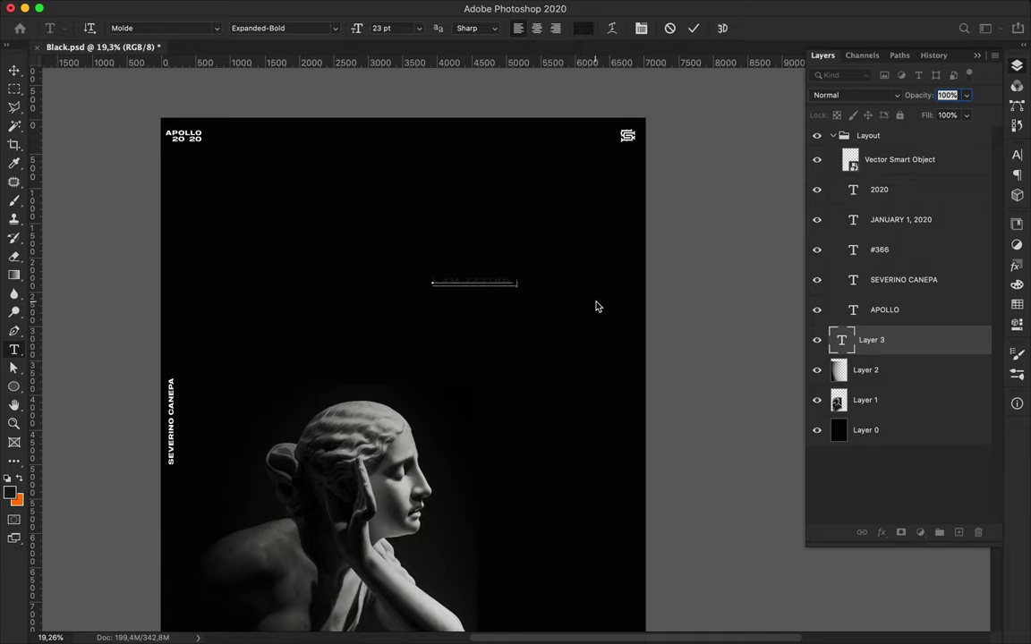
left_click(693, 28)
left_click(582, 28)
type("ffffff")
key("Return")
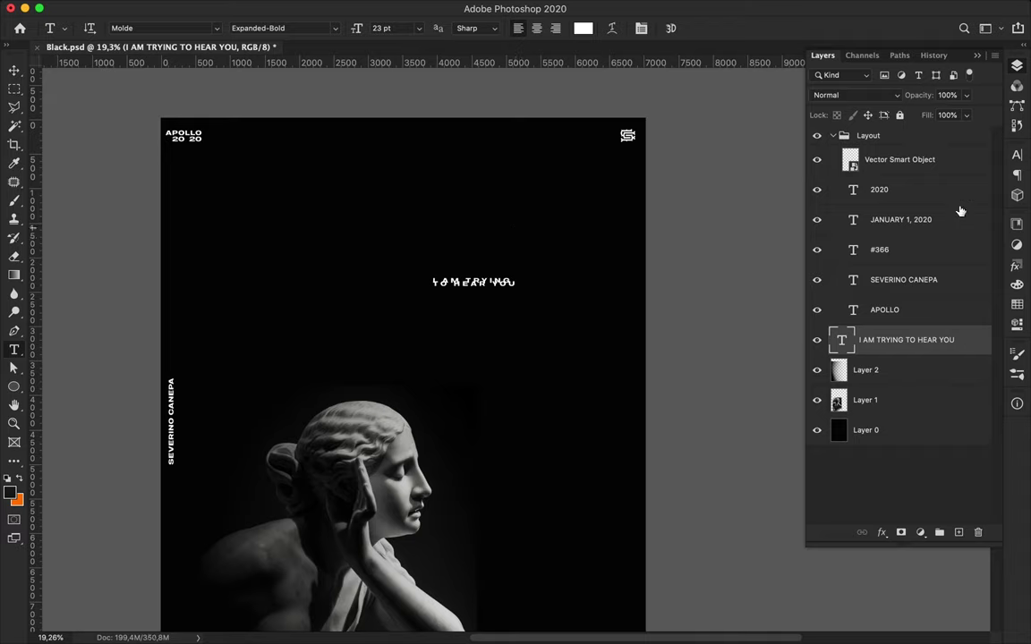
- Set the headline's leading to 41 pt and enlarge it from 23 to 33 pt
left_click(1017, 155)
left_click(956, 185)
type("41")
key("Return")
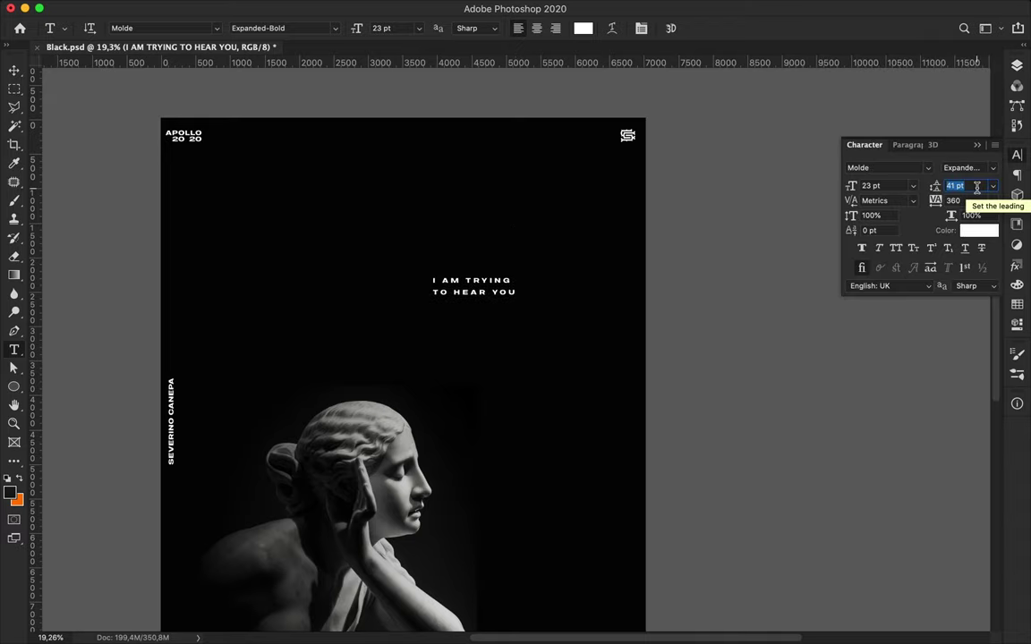
scroll(462, 267, "down", 3)
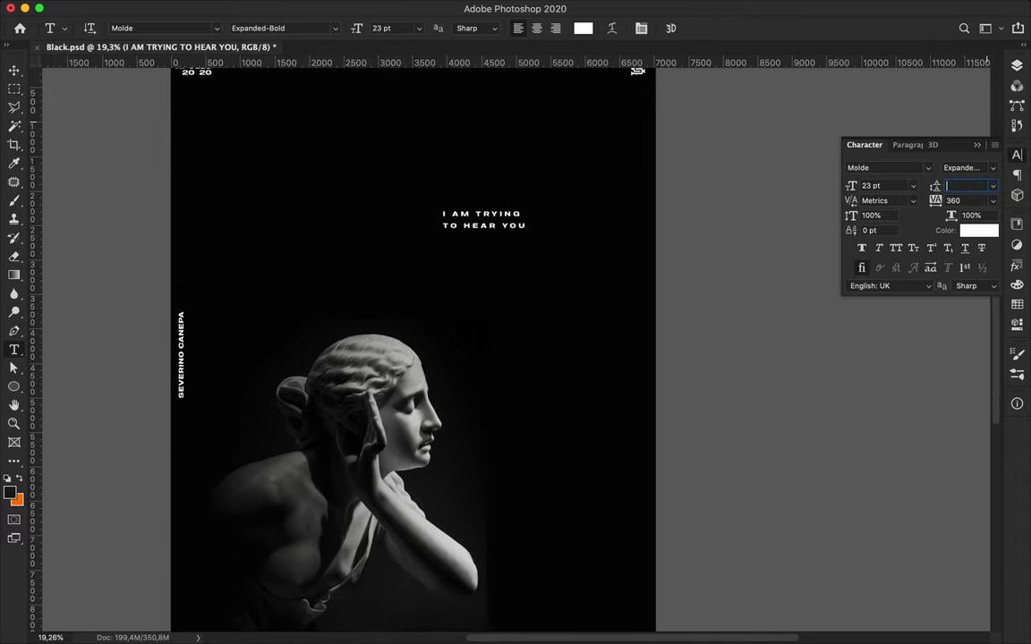
left_click(393, 173)
key("Escape")
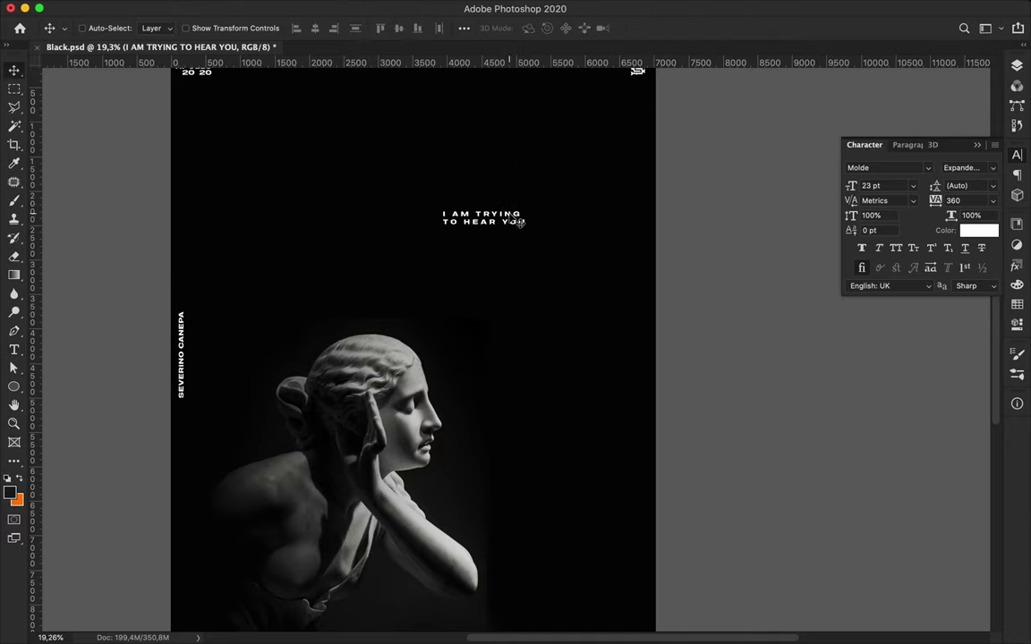
left_click_drag(851, 186, 945, 183)
- Position the headline just right of the statue's face
scroll(693, 162, "down", 2)
left_click_drag(591, 190, 641, 355)
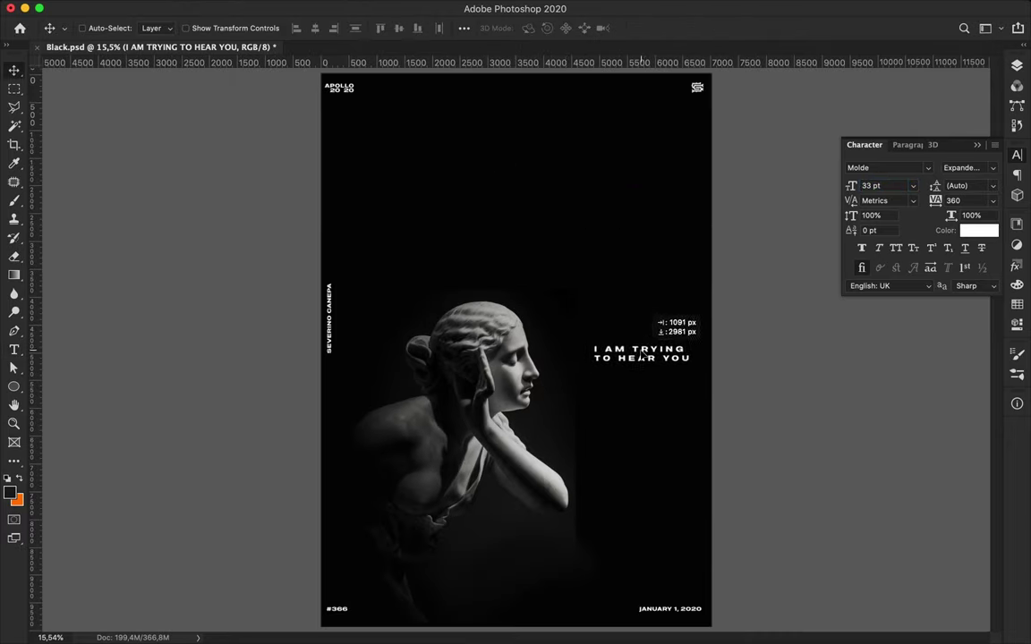
left_click_drag(642, 355, 626, 368)
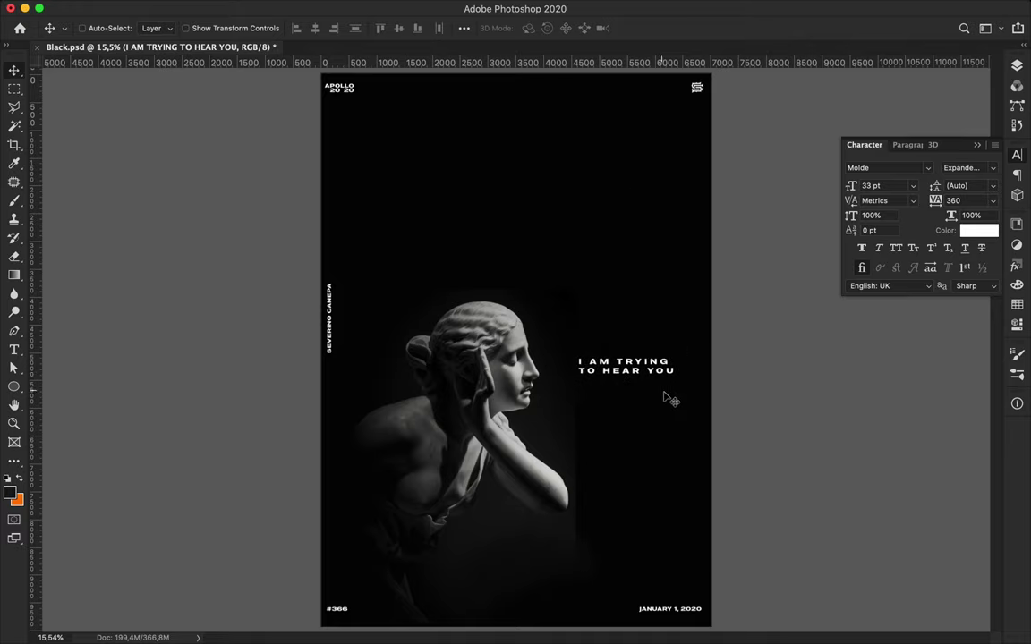
- Duplicate the Layer 2 fade above the headline, then shrink and flip it over the text's end
key("F7")
left_click(920, 367)
left_click_drag(920, 368, 920, 338)
key("ctrl+t")
mouse_move(304, 139)
left_mouse_down()
mouse_move(654, 378)
mouse_move(653, 313)
left_mouse_up()
key("Return")
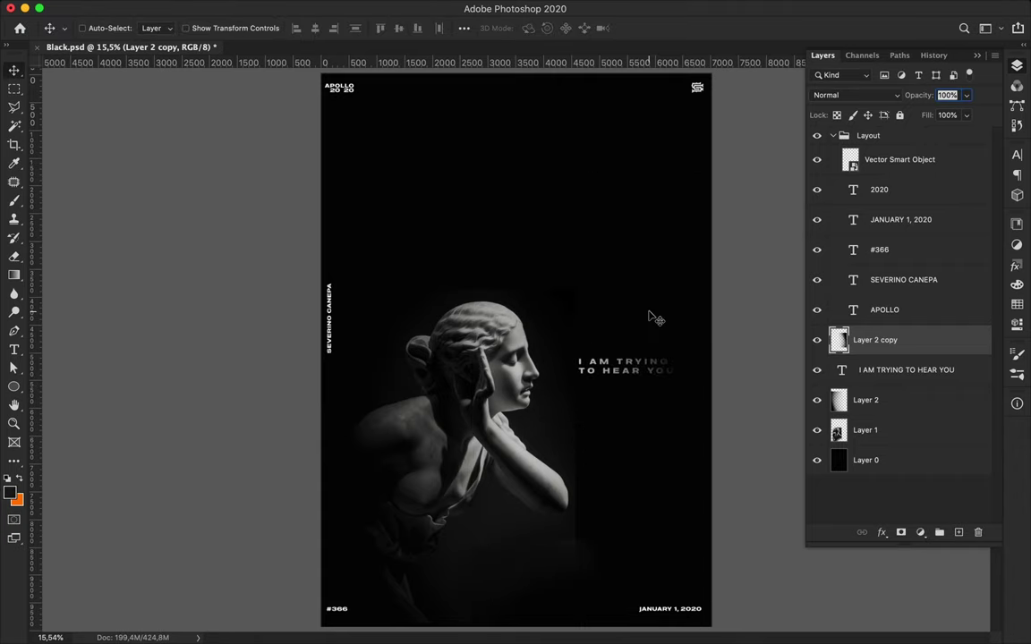
- Draw a thin white-filled rectangle bar in the upper right of the poster
scroll(564, 214, "up", 1)
key("u")
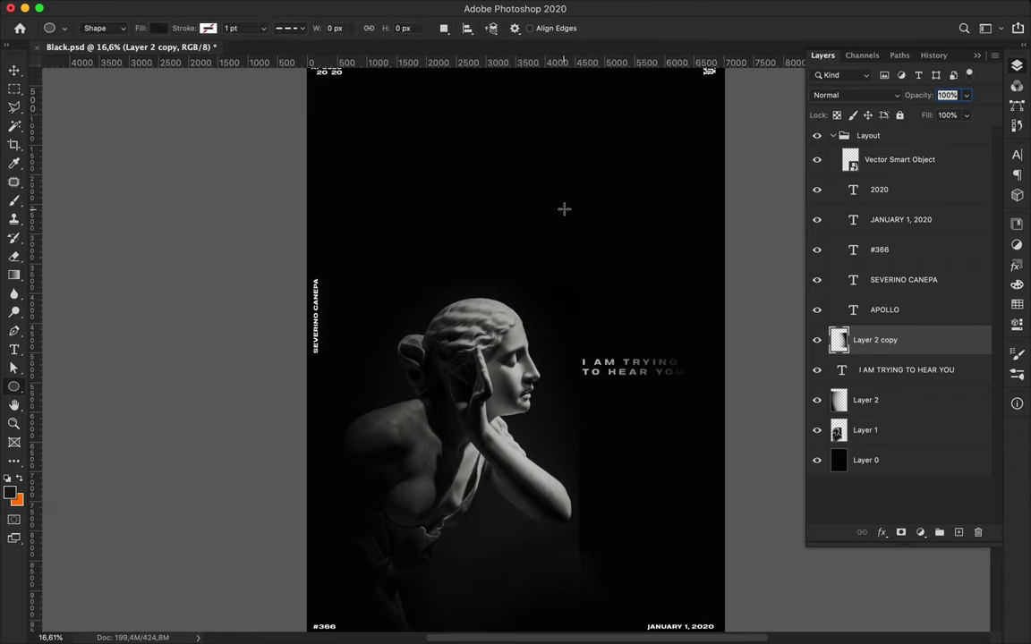
left_click(158, 27)
left_click(606, 155)
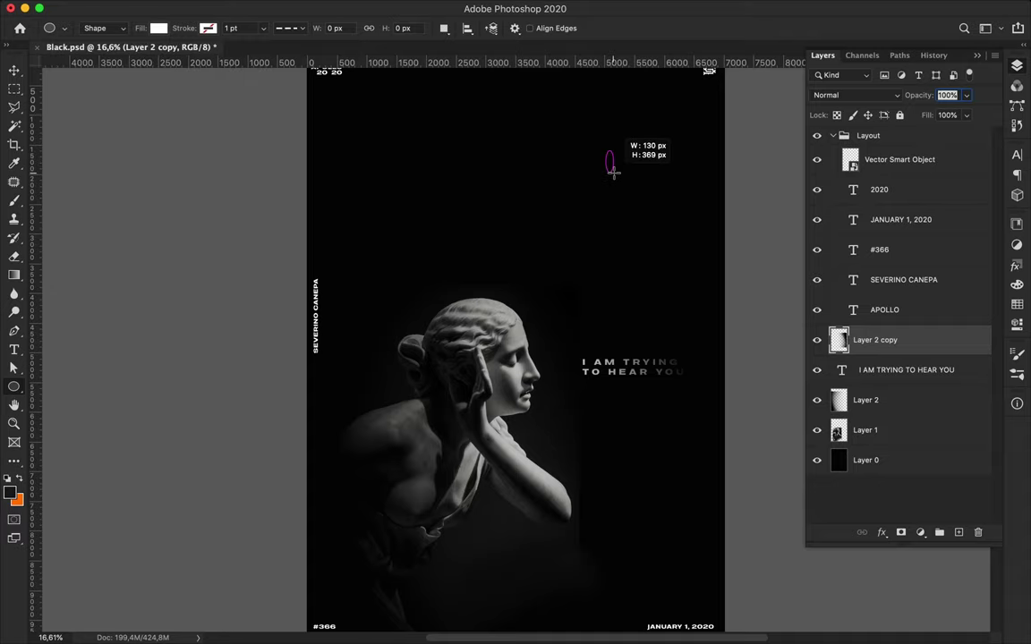
right_click(13, 386)
left_click(63, 347)
left_click_drag(612, 151, 617, 180)
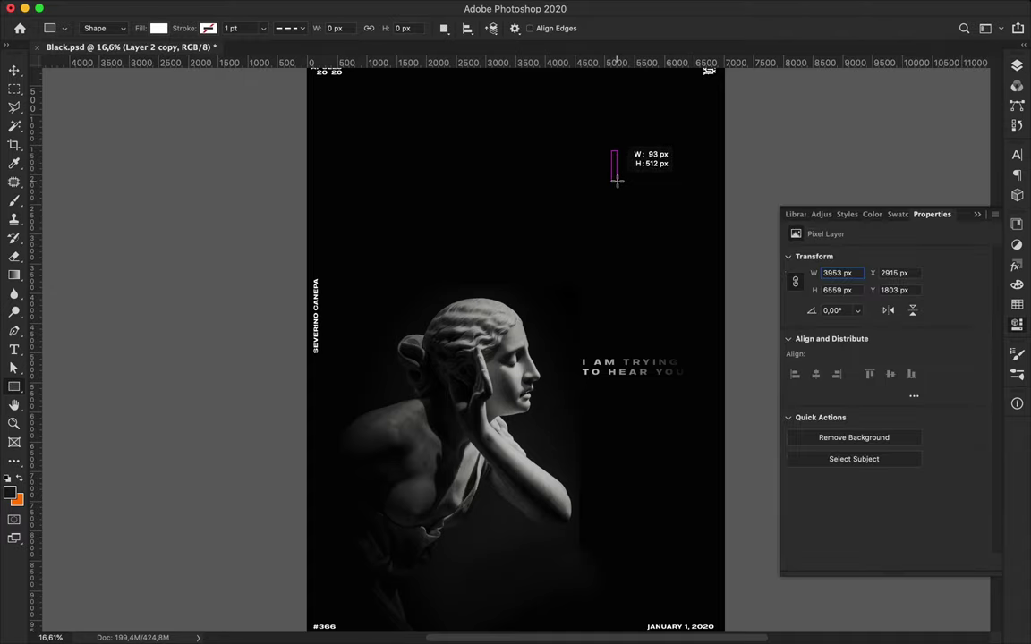
- Duplicate the bar, rotate the copy horizontal, and move it onto the vertical bar
key("v")
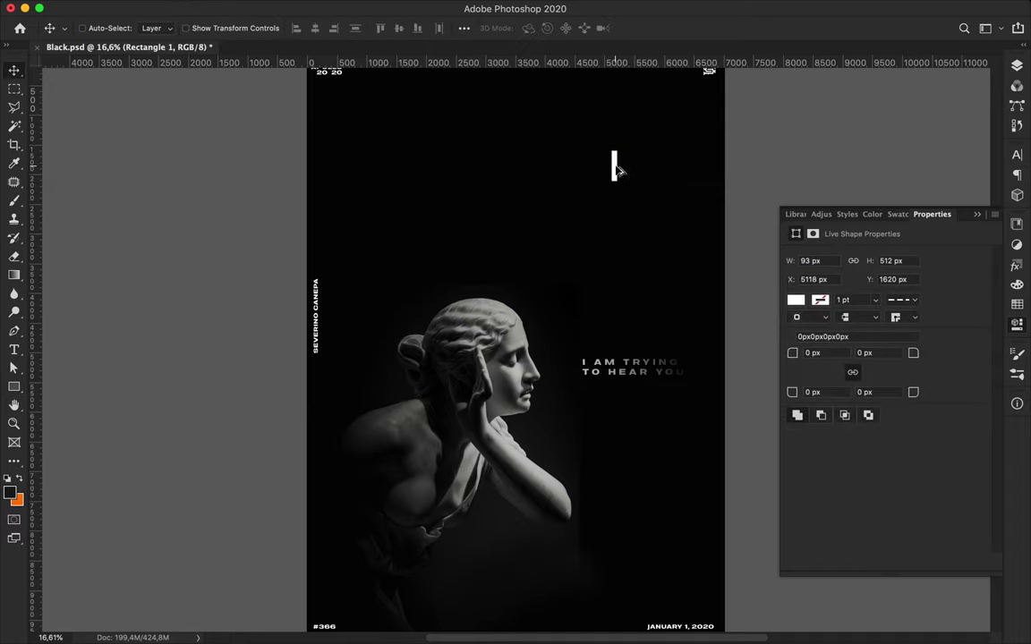
mouse_move(617, 165)
left_mouse_down()
mouse_move(643, 175)
mouse_move(649, 143)
left_mouse_up()
key("ctrl+t")
scroll(649, 143, "up", 2)
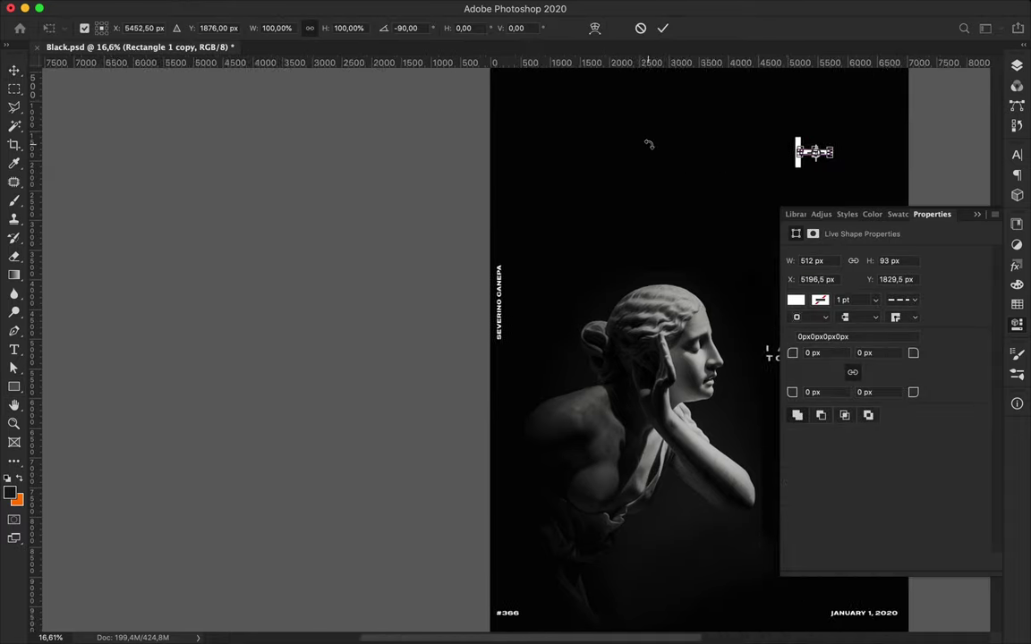
scroll(651, 303, "up", 3)
scroll(524, 338, "right", 3)
left_click_drag(524, 338, 480, 338)
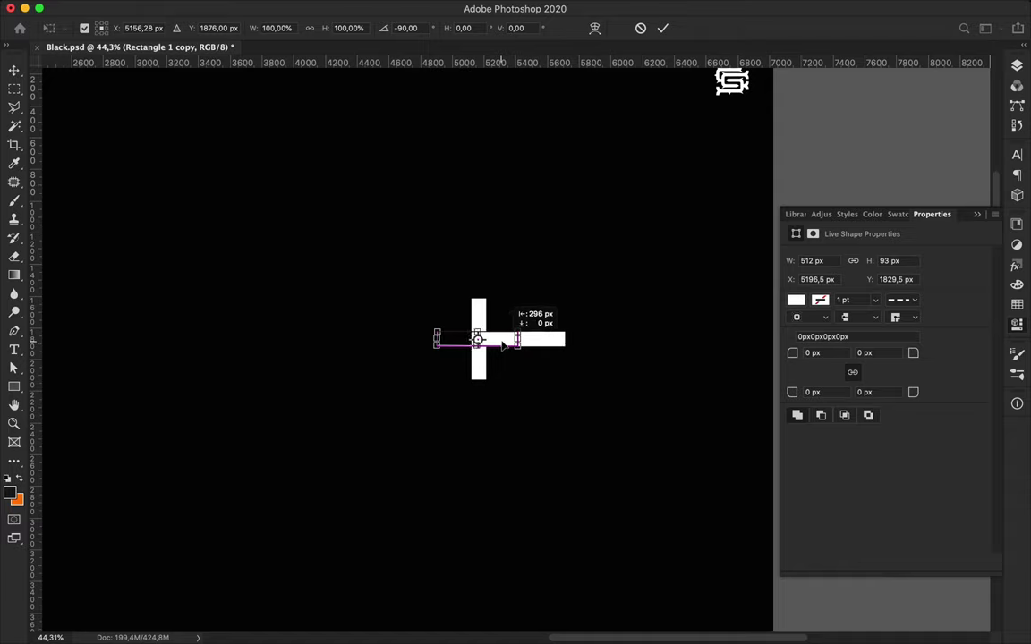
key("Return")
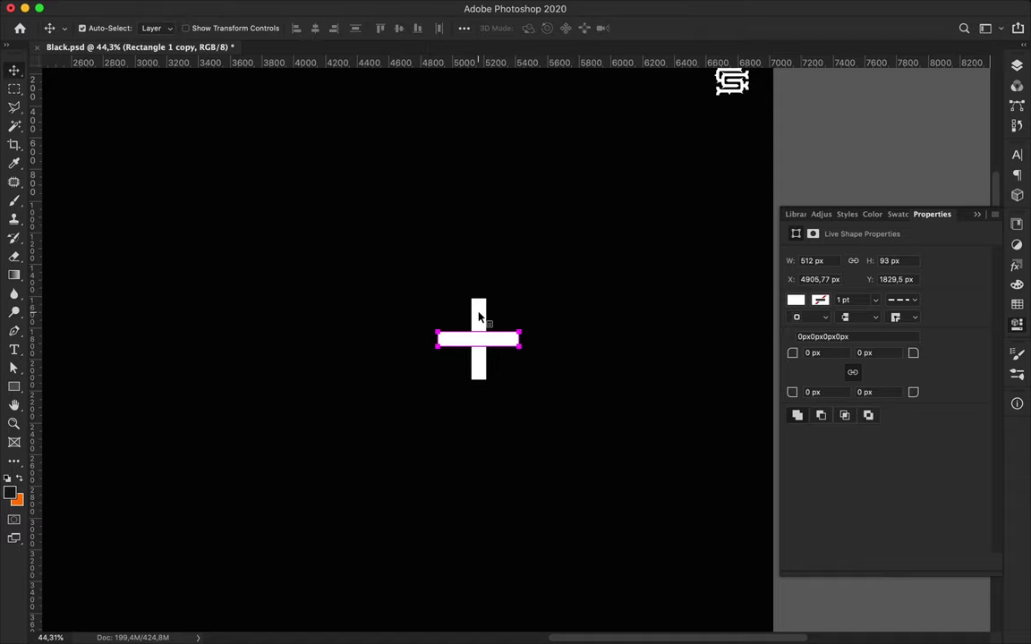
- Delete the horizontal bar and shorten the vertical bar from its top
scroll(453, 307, "up", 1)
key("a")
key("BackSpace")
key("ctrl+t")
mouse_move(476, 294)
left_mouse_down()
mouse_move(477, 315)
mouse_move(501, 334)
left_mouse_up()
key("Return")
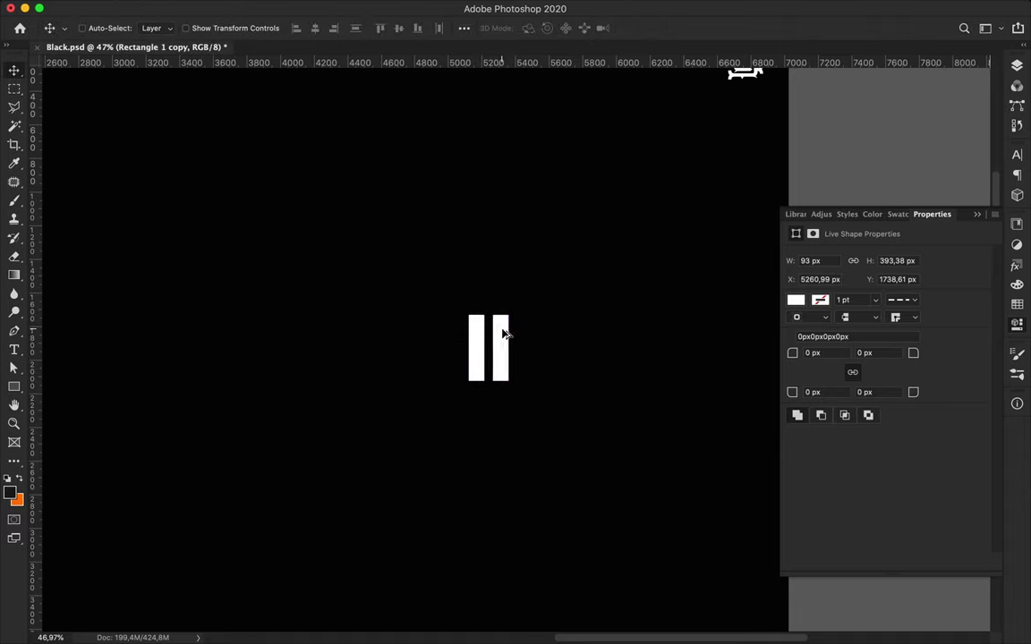
- Add a horizontal copy of the shortened bar to form a cross, and select both bar layers
key("ctrl+t")
mouse_move(485, 282)
left_mouse_down()
mouse_move(435, 361)
mouse_move(476, 362)
left_mouse_up()
key("Return")
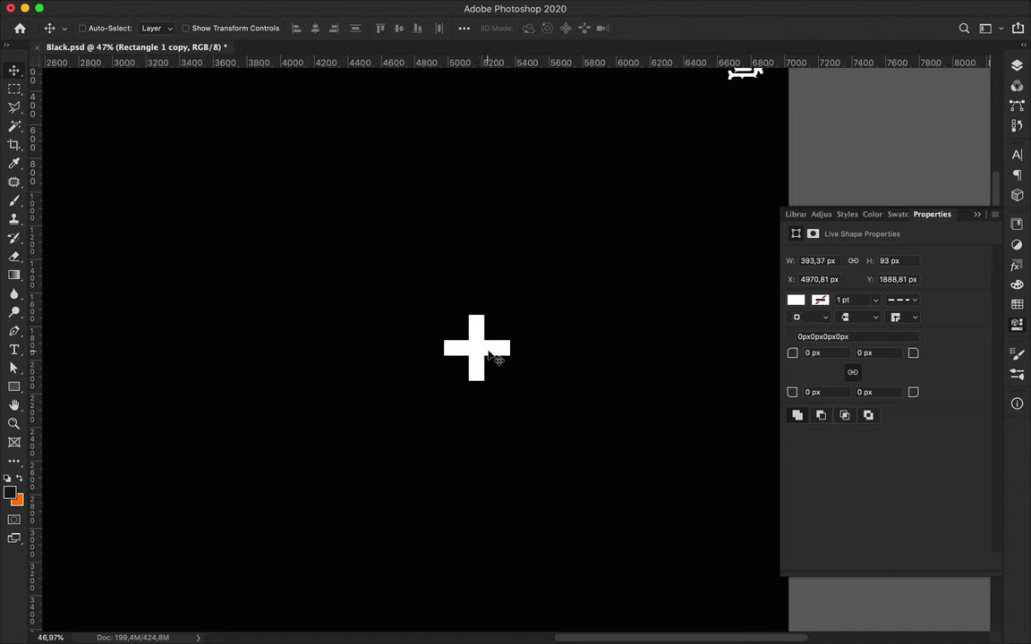
key("ctrl+alt+a")
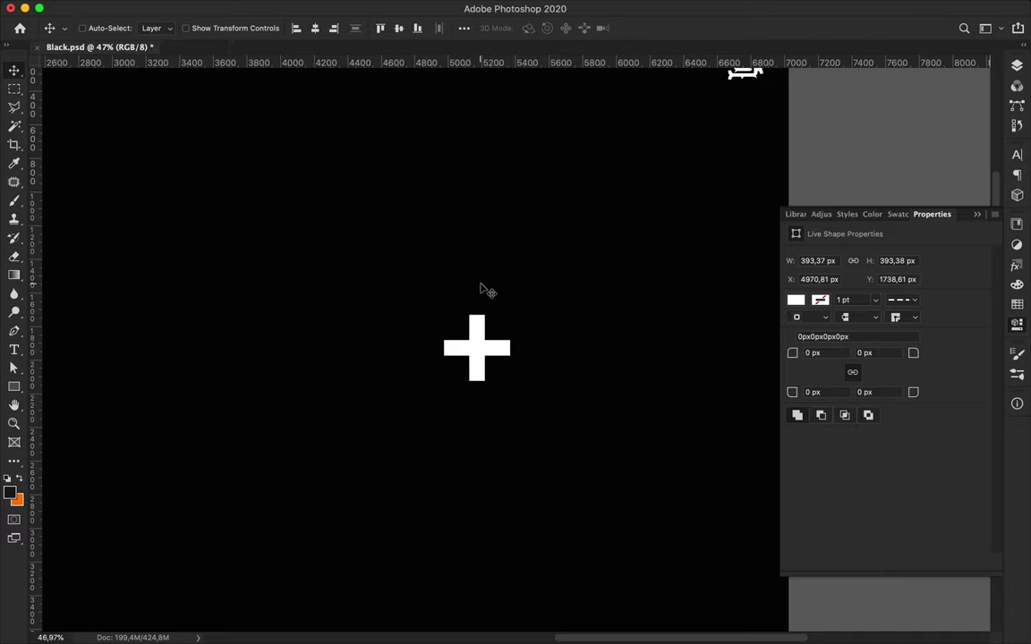
key("F7")
right_click(906, 361)
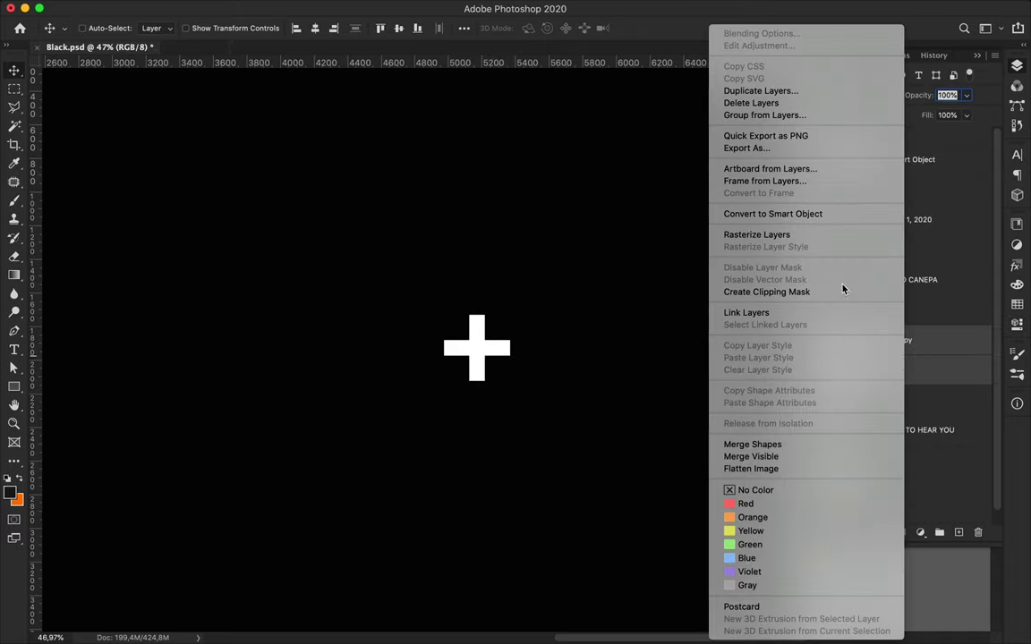
- Rotate both white bars 45° and drag the resulting X above the headline
key("Escape")
key("ctrl+t")
left_click_drag(523, 289, 564, 340)
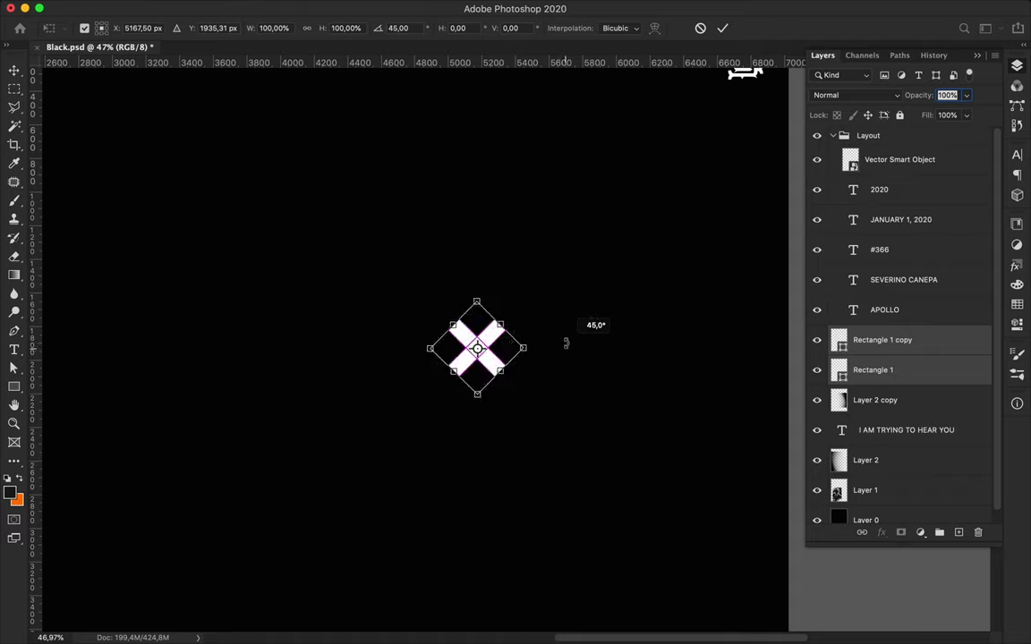
scroll(523, 320, "down", 5)
key("Return")
left_click_drag(527, 207, 443, 280)
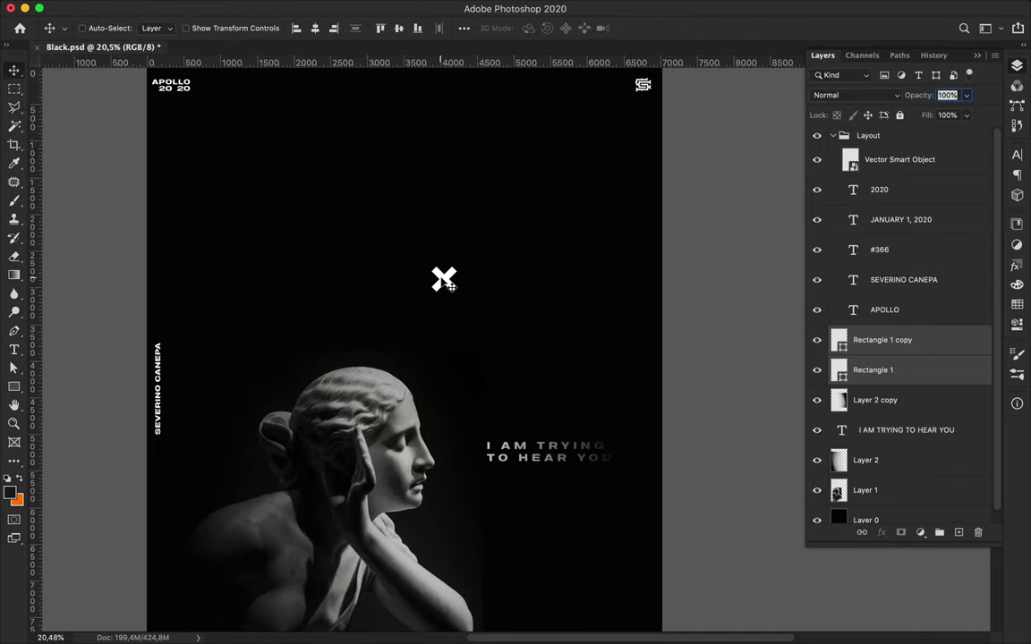
left_click(567, 467)
left_click(744, 7)
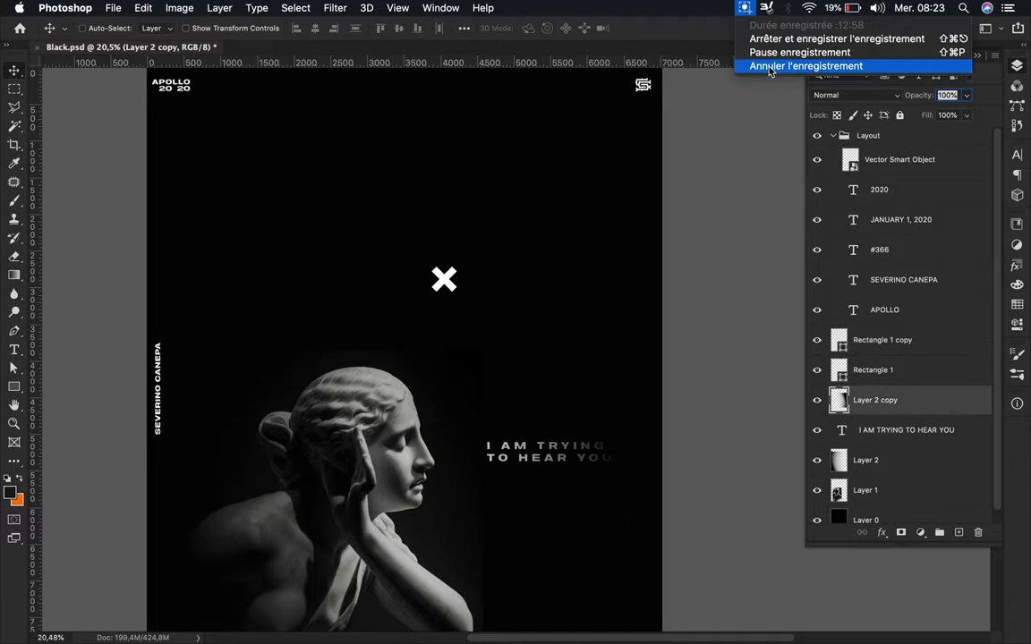